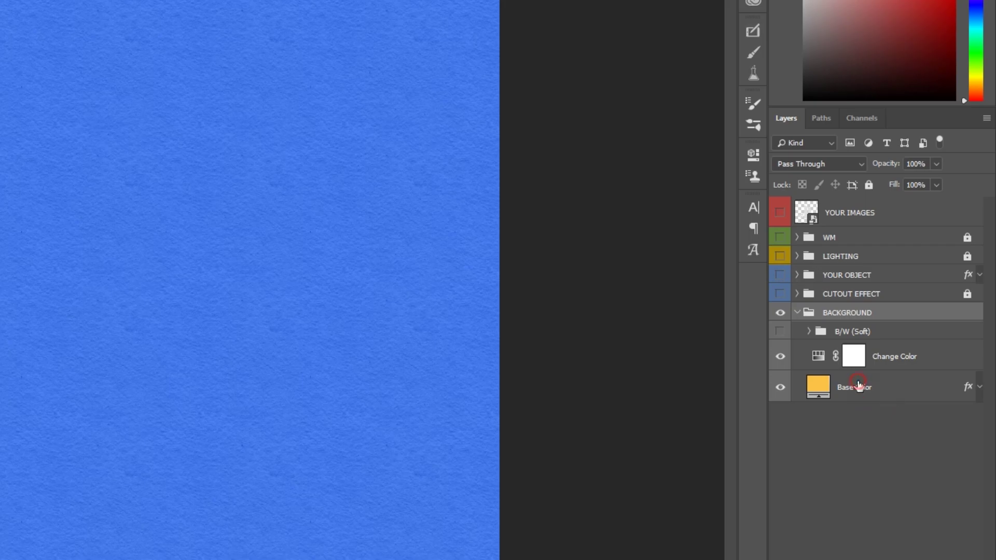
- Compare the background without and with the Change Color layer by hiding it and showing it again
{"action": "left_click", "coordinate": [780, 357]}
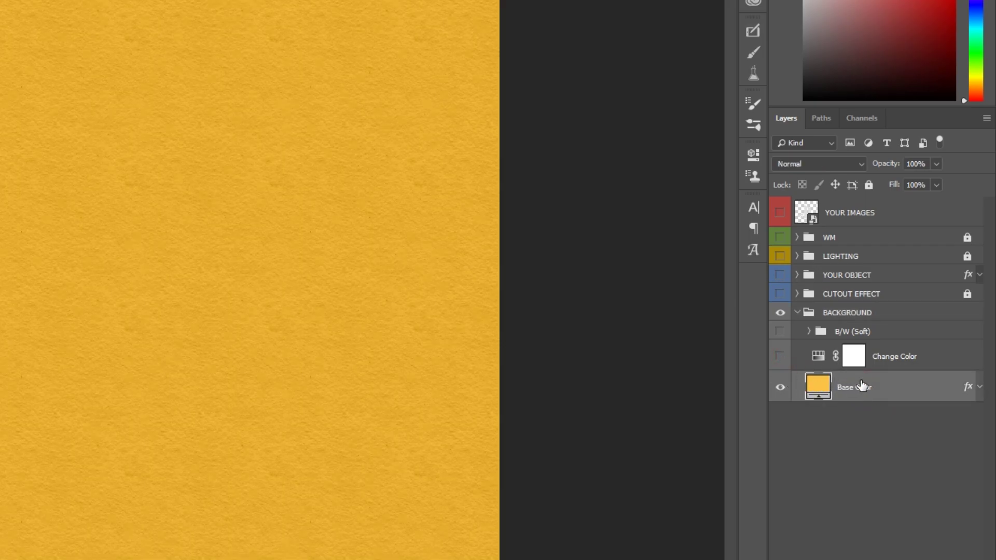
{"action": "left_click", "coordinate": [891, 357]}
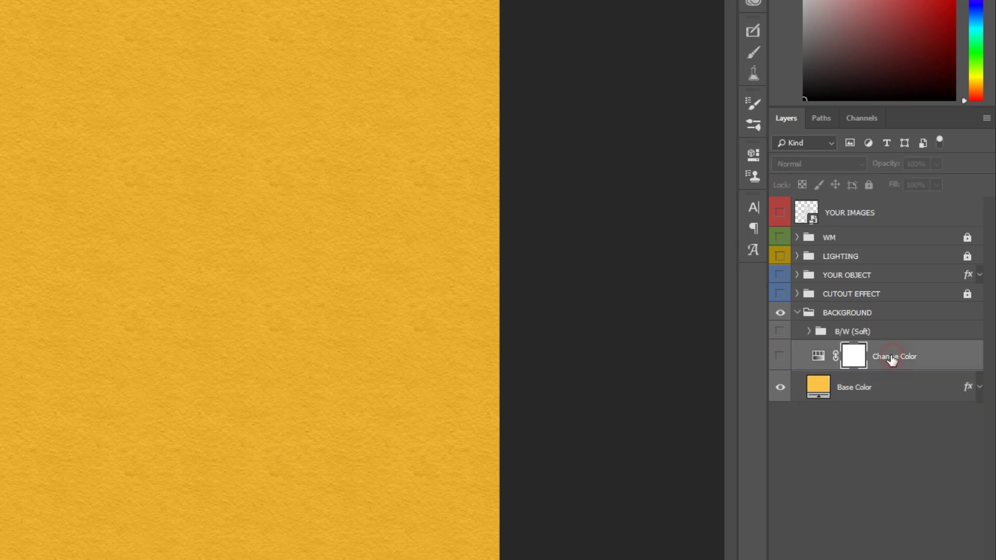
{"action": "left_click", "coordinate": [780, 357]}
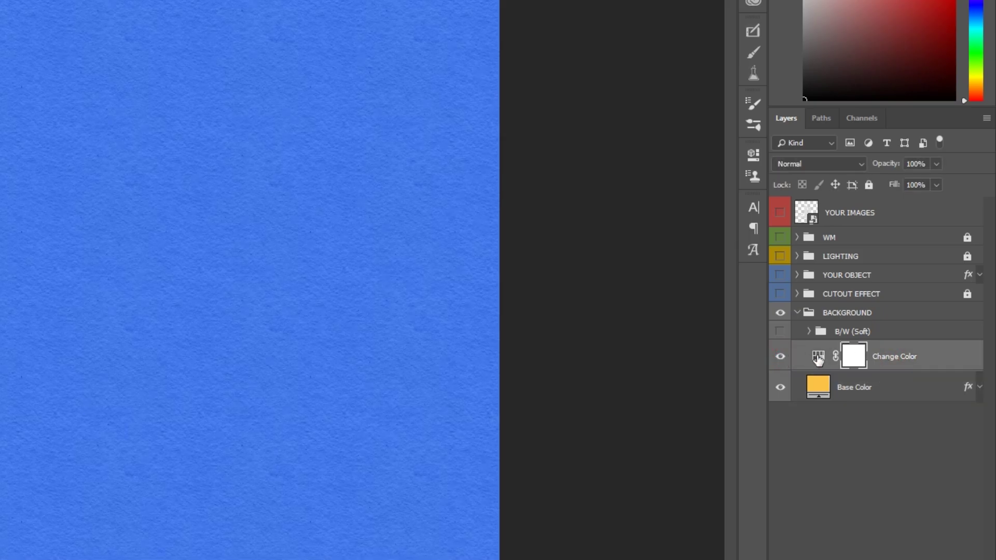
- Open the Change Color adjustment's settings and try out a different slider value for the background colour
{"action": "left_click", "coordinate": [818, 357]}
{"action": "left_click_drag", "start_coordinate": [575, 256], "coordinate": [737, 252]}
{"action": "left_click", "coordinate": [710, 150]}
- Preview the background with B/W (Soft) instead of Change Color, then restore Change Color and collapse the BACKGROUND group
{"action": "left_click", "coordinate": [779, 357]}
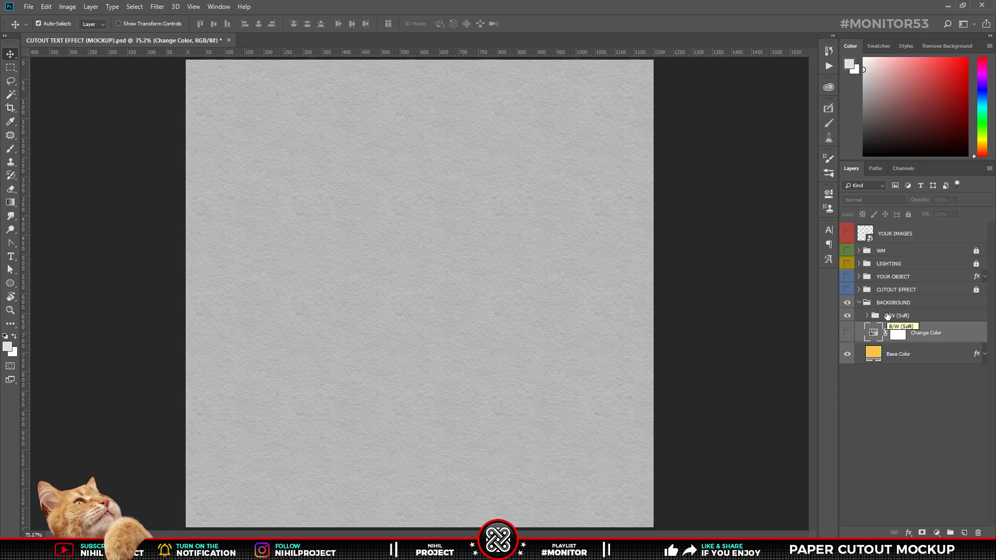
{"action": "left_click", "coordinate": [846, 332]}
{"action": "left_click", "coordinate": [847, 316]}
{"action": "left_click", "coordinate": [860, 304]}
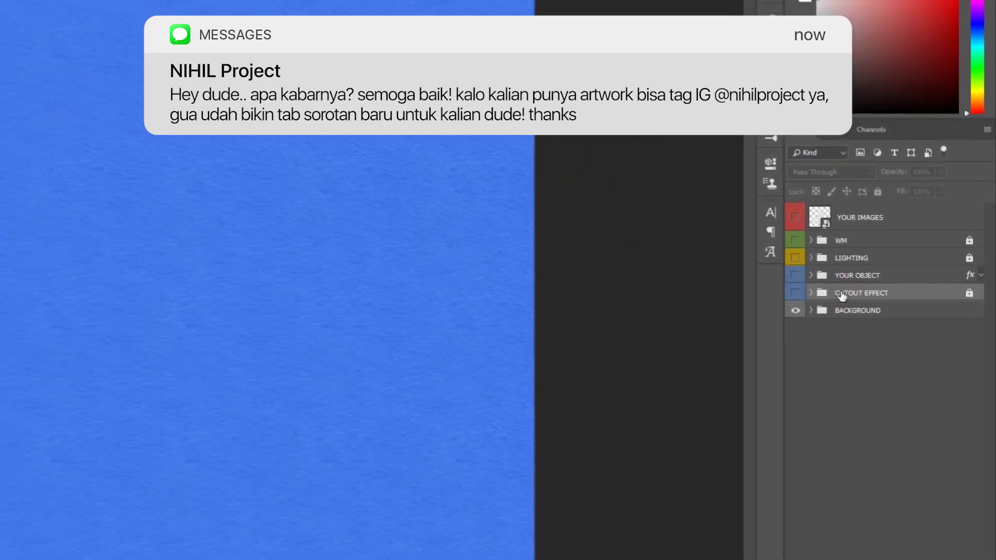
- Show the CUTOUT EFFECT group, unlock it and expand its layers
{"action": "left_click", "coordinate": [848, 289]}
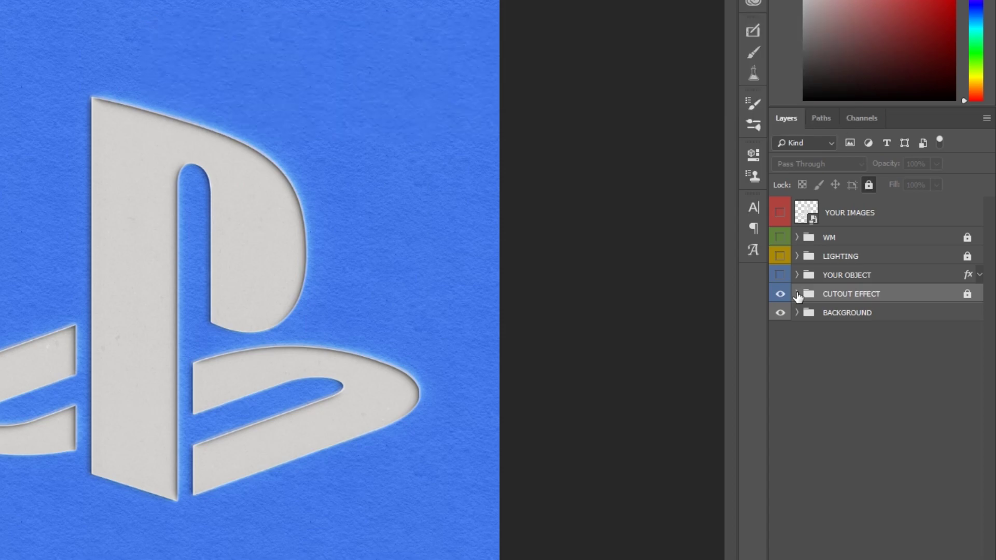
{"action": "left_click", "coordinate": [869, 185]}
{"action": "left_click", "coordinate": [797, 294]}
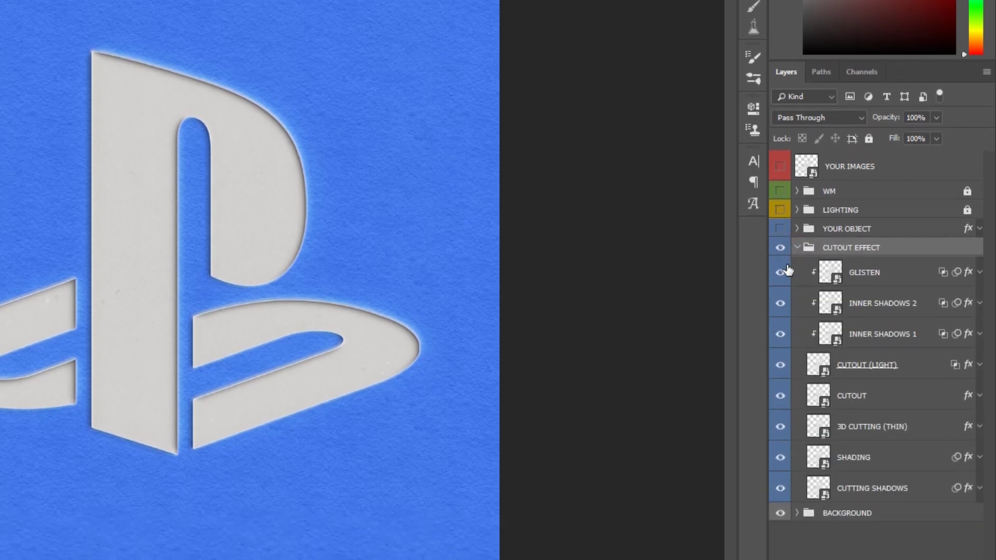
- Isolate the CUTTING SHADOWS layer within the CUTOUT EFFECT group and examine its Color Overlay and Gaussian Blur effects
{"action": "left_click_drag", "start_coordinate": [787, 270], "coordinate": [784, 466]}
{"action": "left_click", "coordinate": [910, 497]}
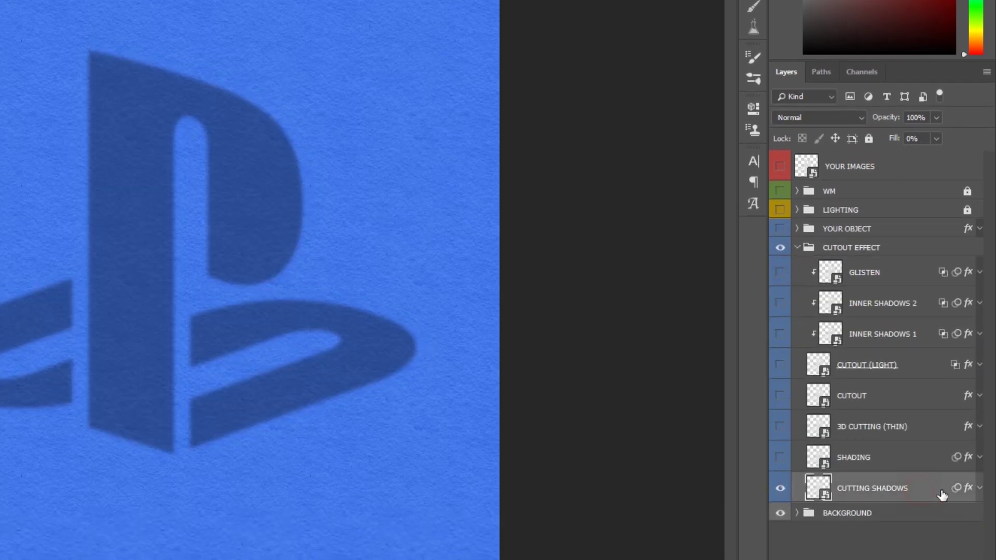
{"action": "left_click", "coordinate": [979, 488]}
{"action": "left_click", "coordinate": [780, 488]}
{"action": "left_click", "coordinate": [780, 488]}
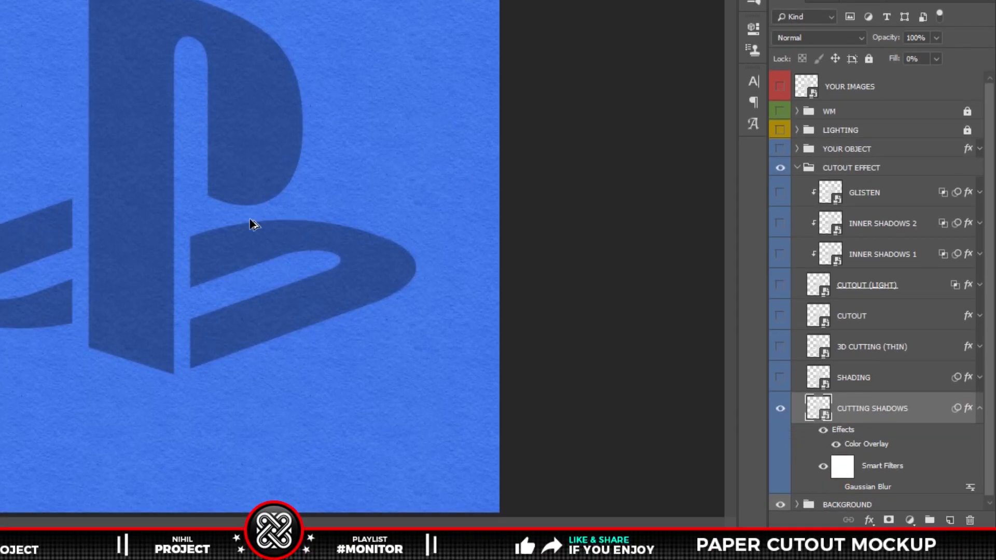
{"action": "scroll", "coordinate": [356, 262], "scroll_direction": "up", "scroll_amount": 3}
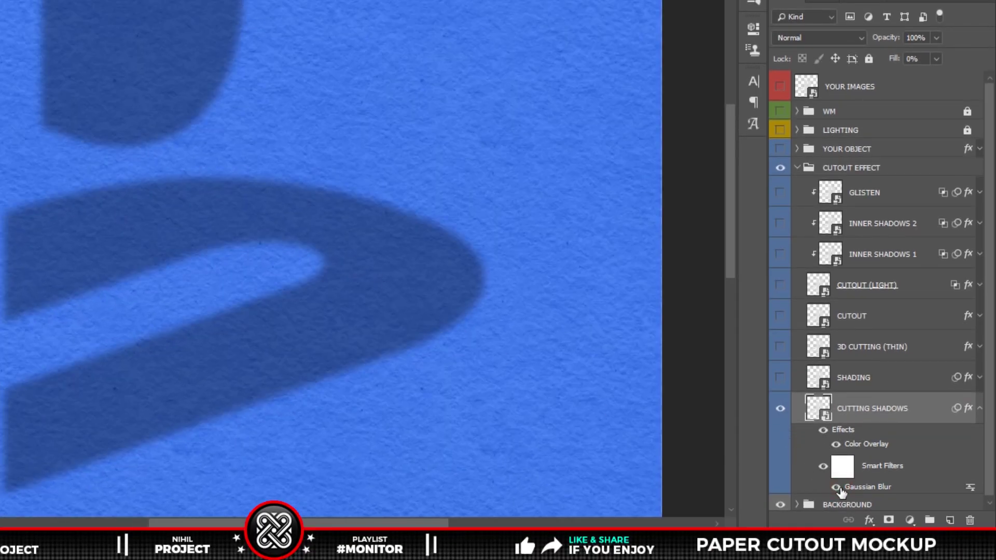
{"action": "left_click", "coordinate": [980, 408]}
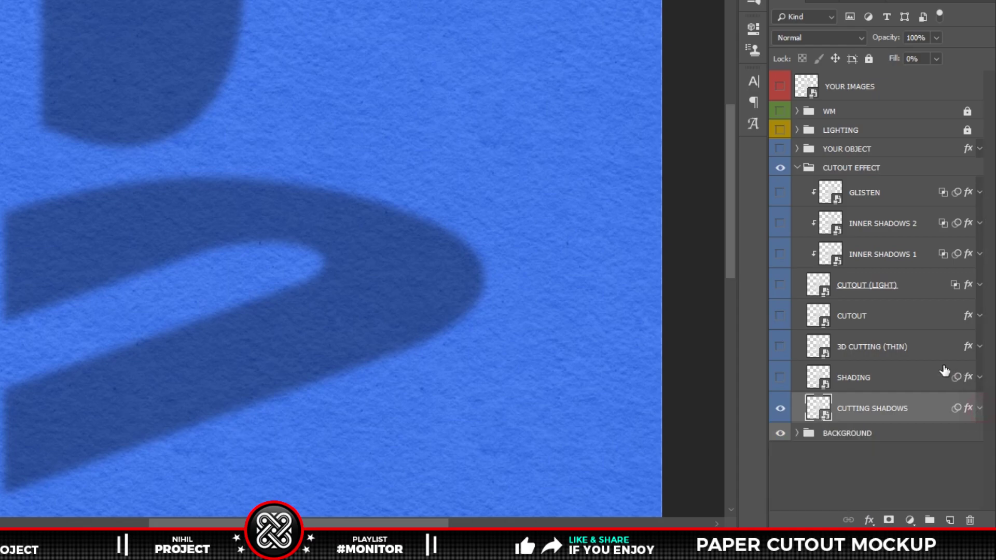
- Show the SHADING layer and examine how it shades the edges of the logo
{"action": "left_click", "coordinate": [780, 378]}
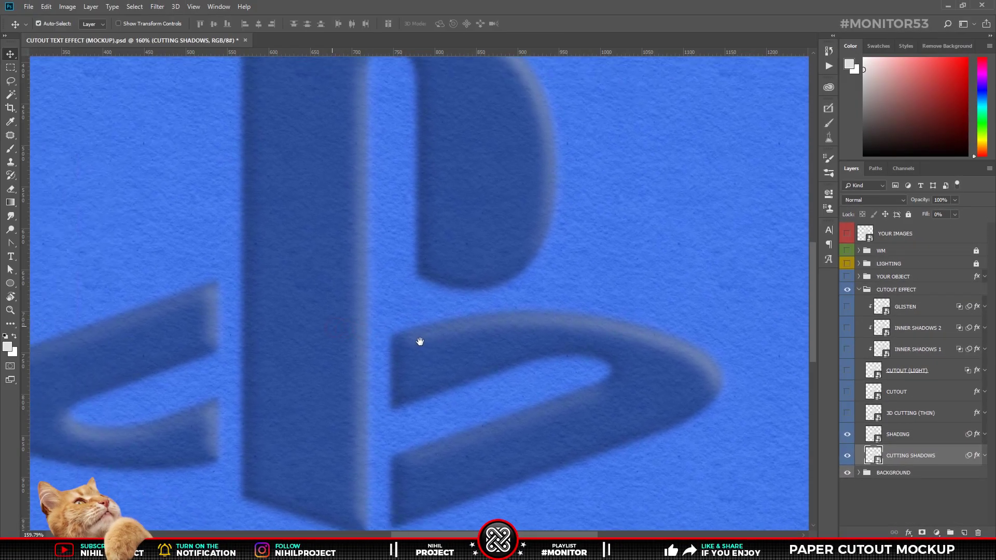
{"action": "left_click_drag", "start_coordinate": [420, 341], "coordinate": [515, 351]}
{"action": "left_click_drag", "start_coordinate": [565, 225], "coordinate": [532, 301]}
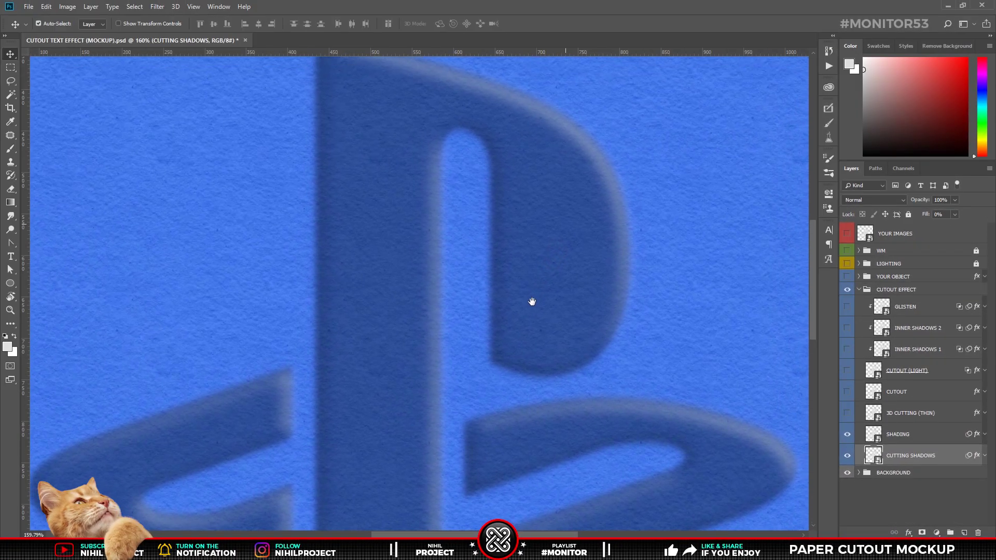
{"action": "left_click_drag", "start_coordinate": [624, 356], "coordinate": [559, 255]}
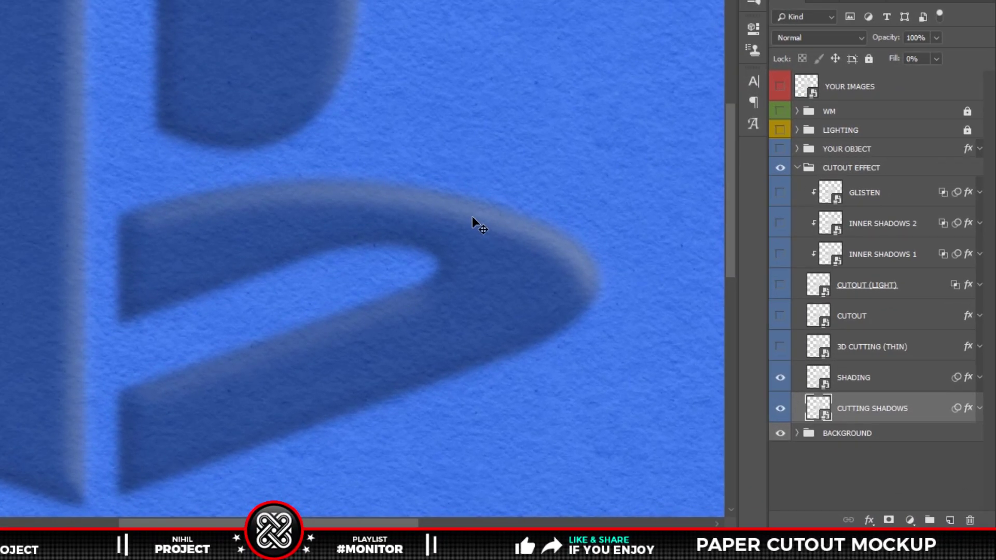
- Show the 3D CUTTING (THIN) and CUTOUT layers above SHADING
{"action": "left_click", "coordinate": [888, 354]}
{"action": "left_click", "coordinate": [780, 348]}
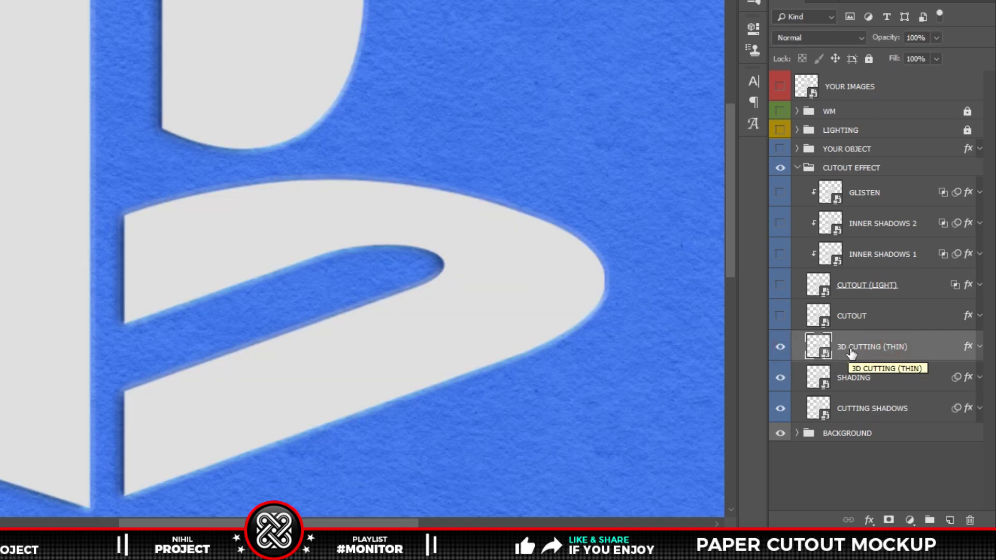
{"action": "left_click", "coordinate": [851, 321]}
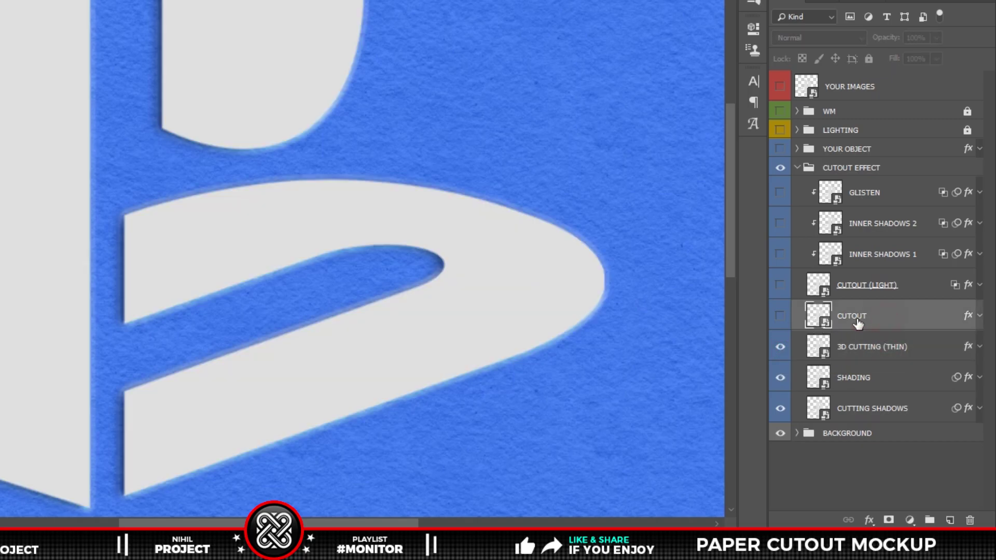
{"action": "left_click", "coordinate": [781, 316]}
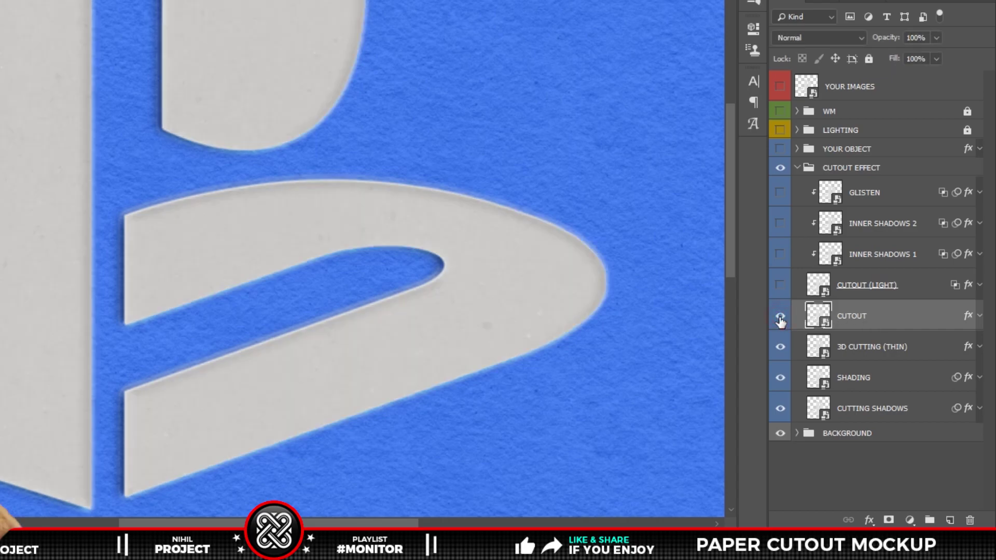
- Toggle the visibility of 3D CUTTING (THIN) and of CUTOUT in turn to compare each one's contribution
{"action": "left_click", "coordinate": [840, 356]}
{"action": "left_click", "coordinate": [780, 347]}
{"action": "left_click", "coordinate": [781, 347]}
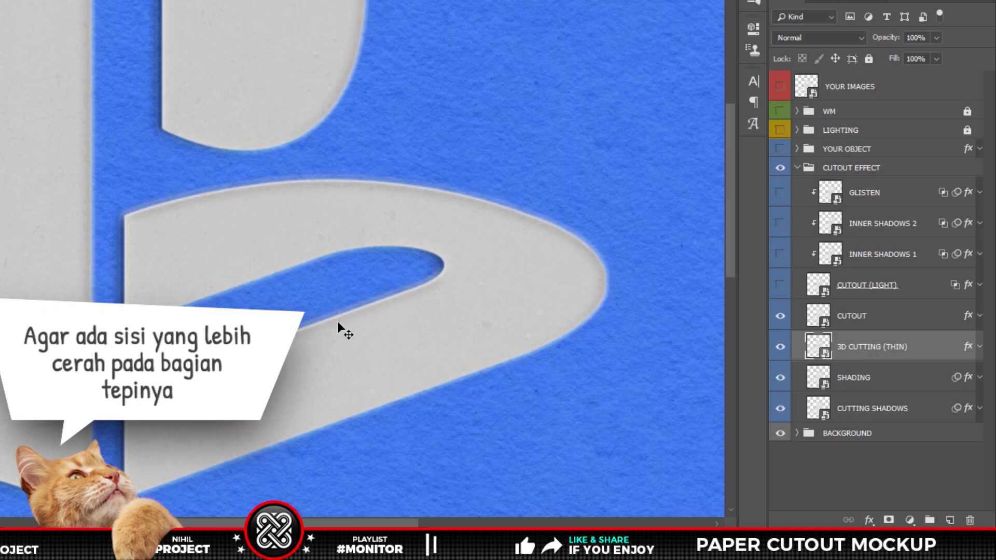
{"action": "left_click", "coordinate": [780, 346]}
{"action": "left_click", "coordinate": [781, 346]}
{"action": "left_click", "coordinate": [885, 315]}
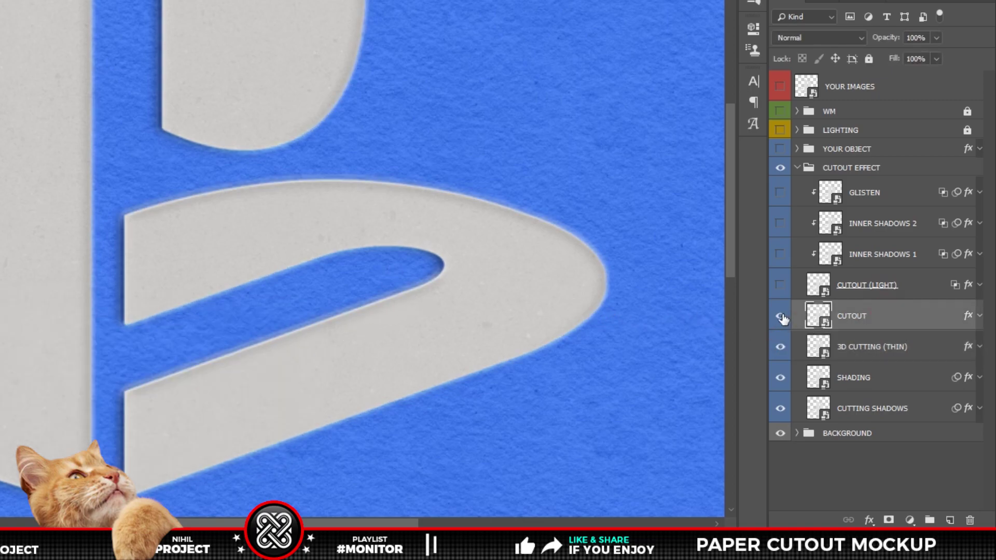
{"action": "left_click", "coordinate": [781, 316]}
{"action": "left_click", "coordinate": [781, 316]}
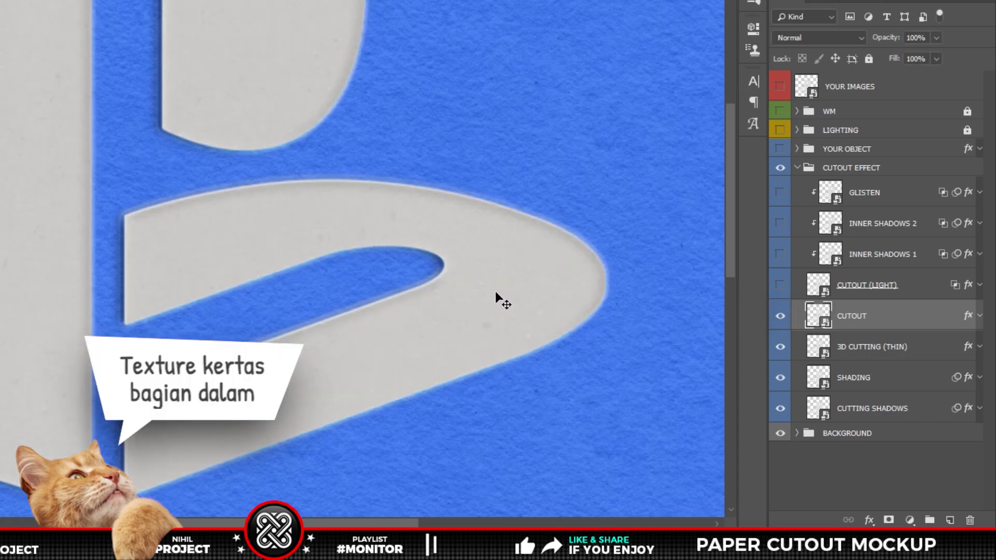
- Show CUTOUT (LIGHT), INNER SHADOWS 1, INNER SHADOWS 2 and GLISTEN, and compare the logo with and without CUTOUT (LIGHT)
{"action": "left_click", "coordinate": [895, 285]}
{"action": "left_click", "coordinate": [780, 285]}
{"action": "left_click", "coordinate": [781, 254]}
{"action": "left_click", "coordinate": [781, 223]}
{"action": "left_click", "coordinate": [780, 193]}
{"action": "left_click", "coordinate": [780, 285]}
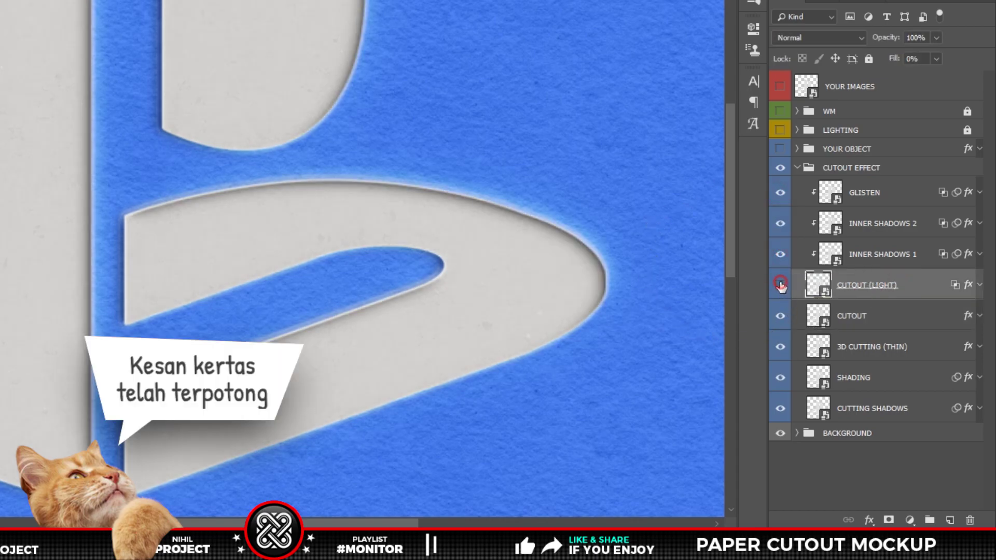
{"action": "left_click", "coordinate": [781, 285]}
{"action": "left_click", "coordinate": [780, 285]}
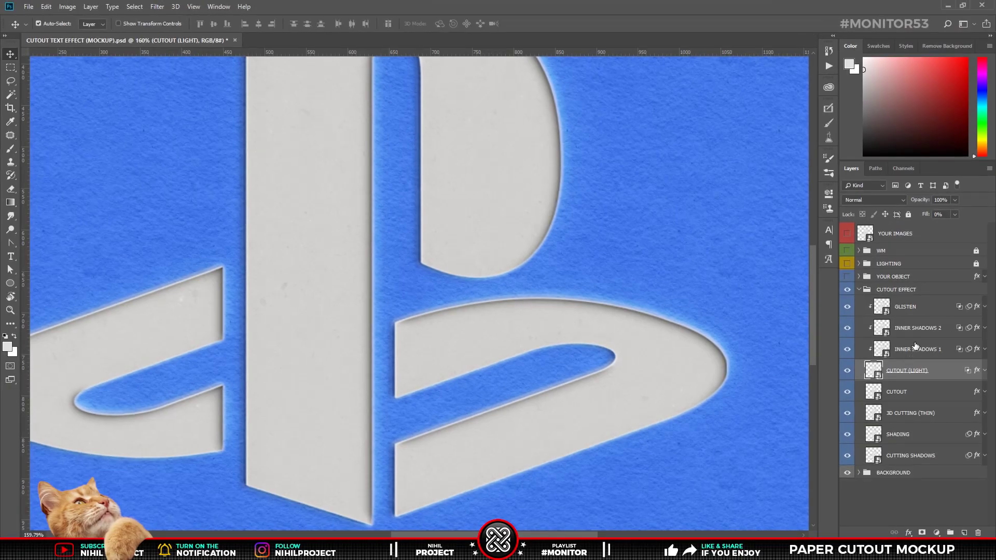
- Collapse the CUTOUT EFFECT group and lock it again
{"action": "key", "text": "ctrl+0"}
{"action": "left_click", "coordinate": [859, 290]}
{"action": "left_click", "coordinate": [907, 214]}
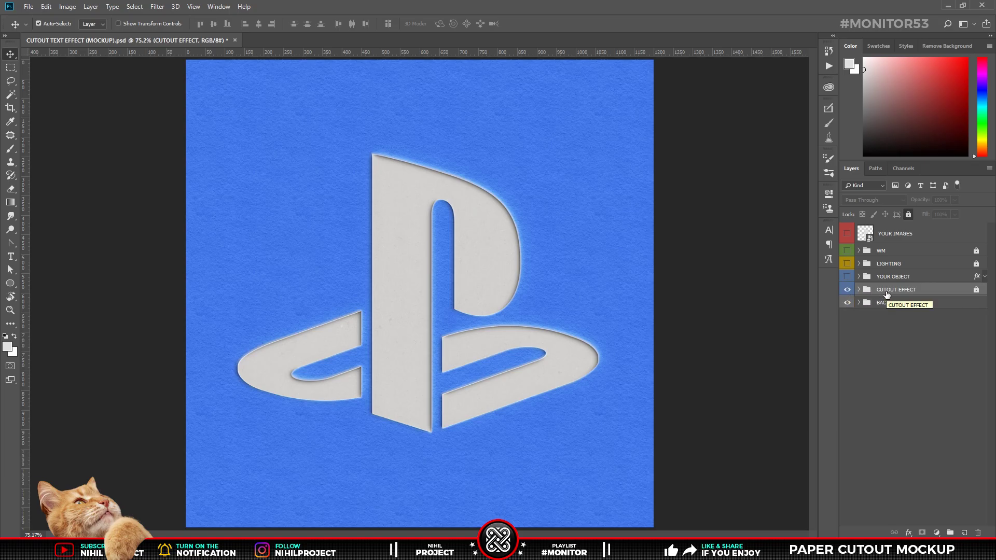
- Show the LIGHTING and WM groups to add the lighting and watermark text to the mockup
{"action": "left_click", "coordinate": [847, 264]}
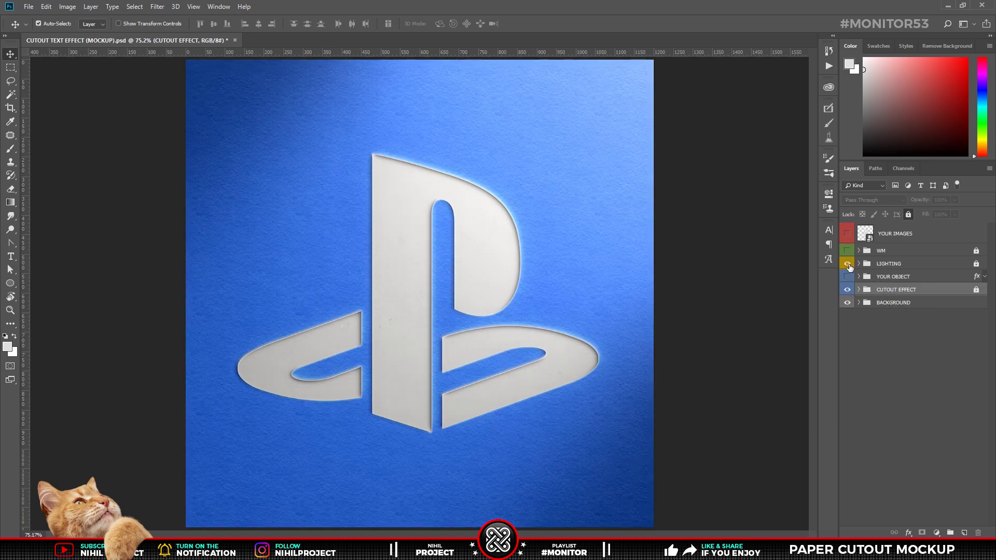
{"action": "left_click", "coordinate": [847, 253]}
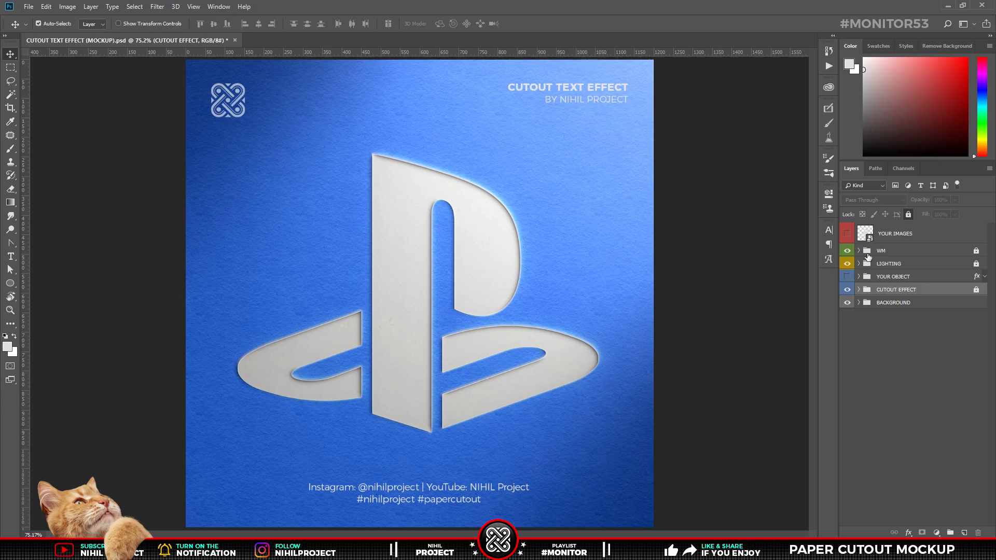
{"action": "left_click", "coordinate": [870, 254]}
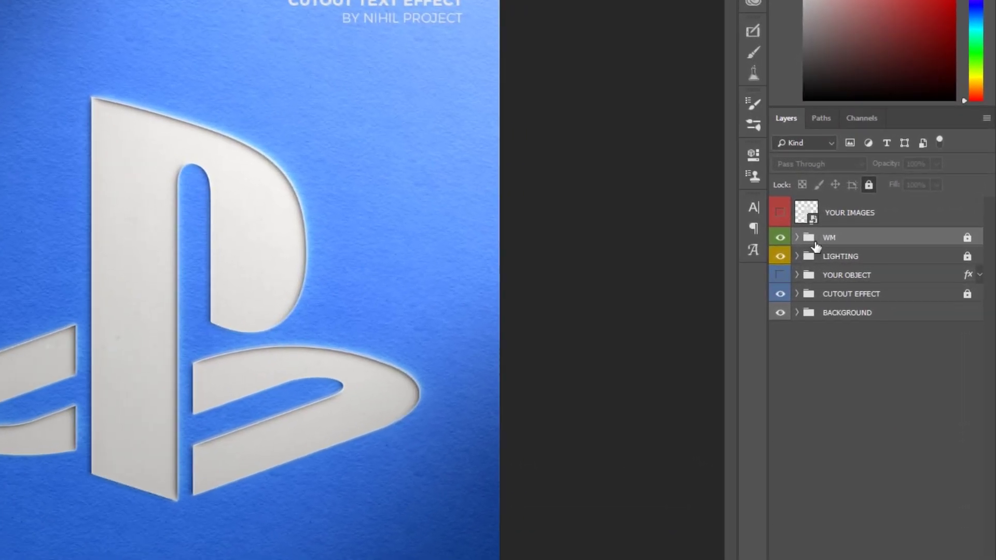
- Open the YOUR IMAGES smart object and display the Coca Cola (W) layer in place of Playstation (W)
{"action": "double_click", "coordinate": [810, 215]}
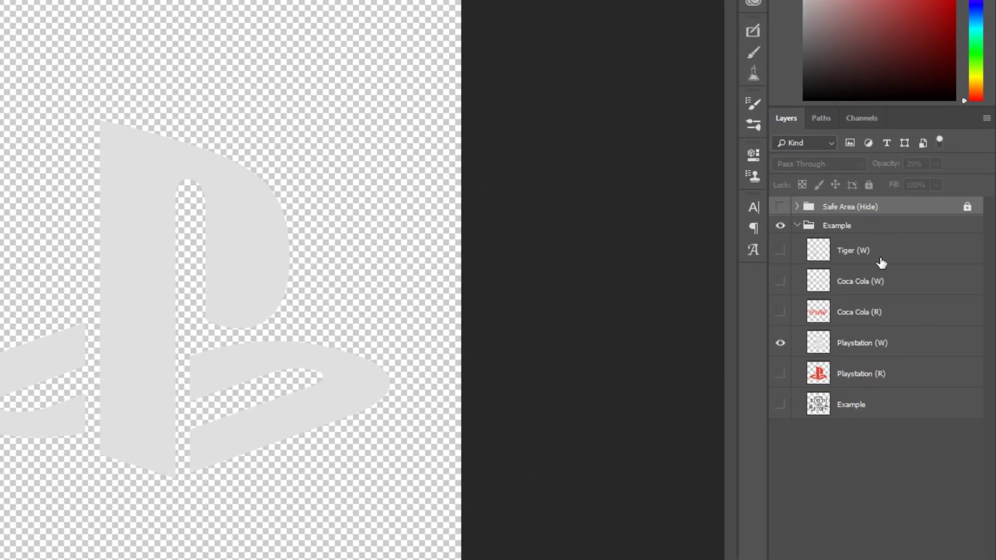
{"action": "left_click", "coordinate": [849, 225]}
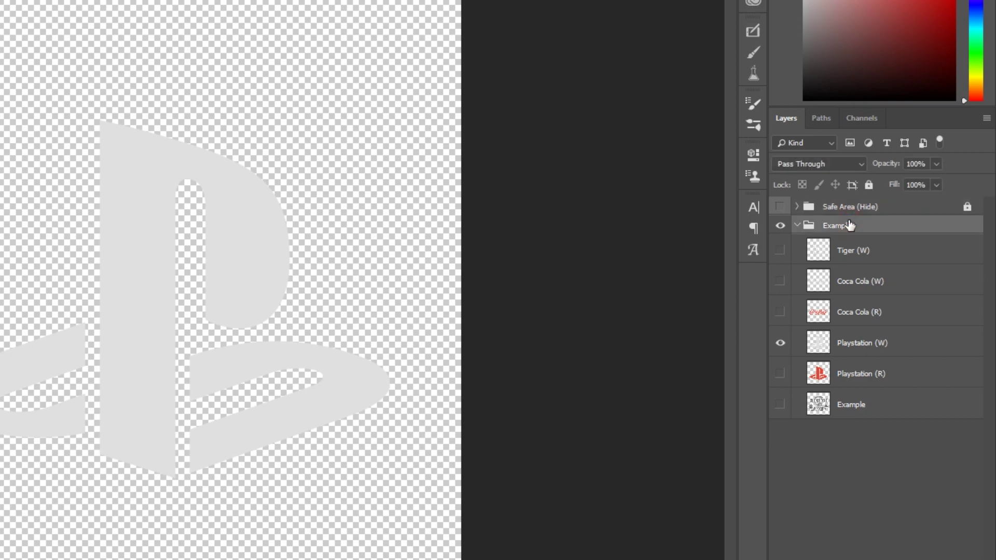
{"action": "left_click", "coordinate": [780, 344]}
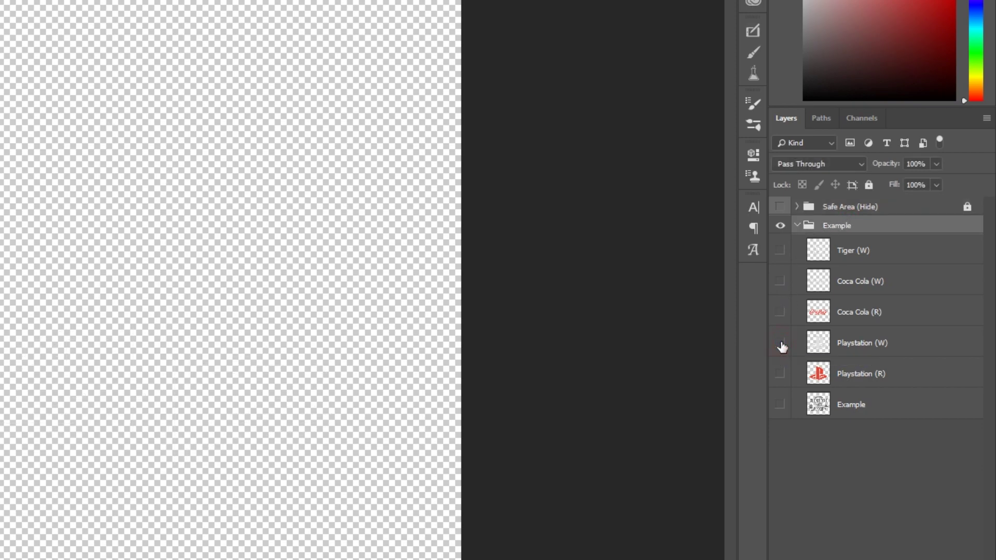
{"action": "left_click", "coordinate": [780, 282]}
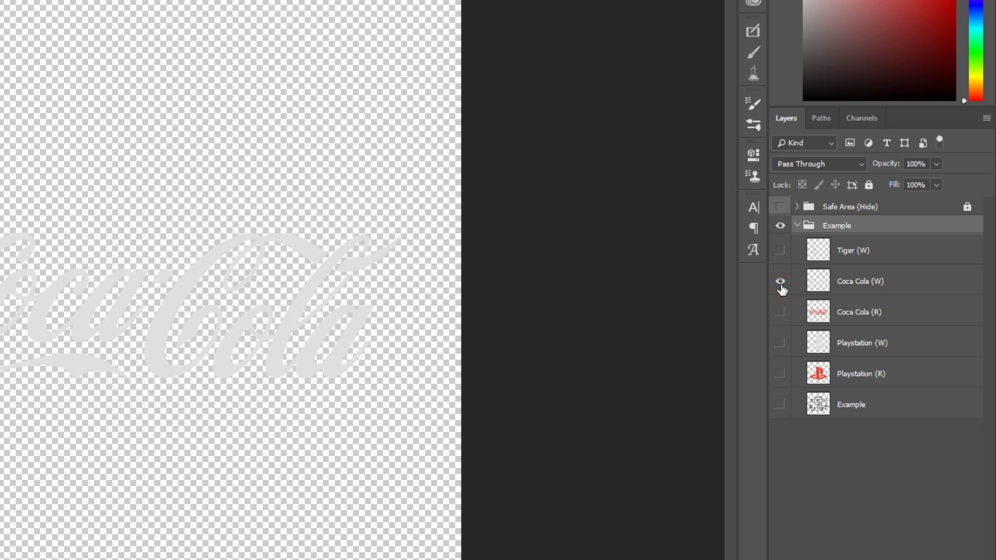
{"action": "left_click", "coordinate": [839, 284]}
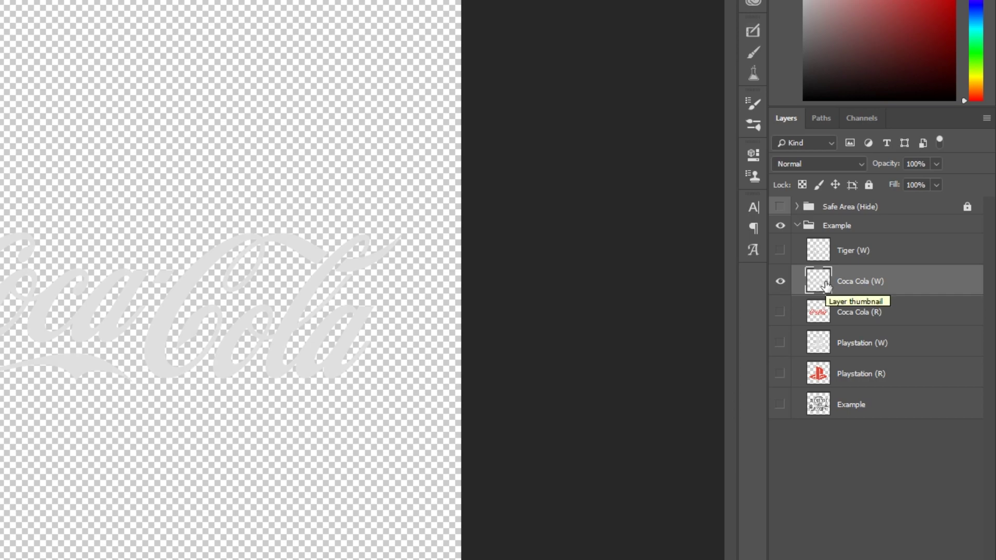
- Check the logo's placement against the Safe Area (Hide) guide, then hide the guide again
{"action": "left_click", "coordinate": [830, 210]}
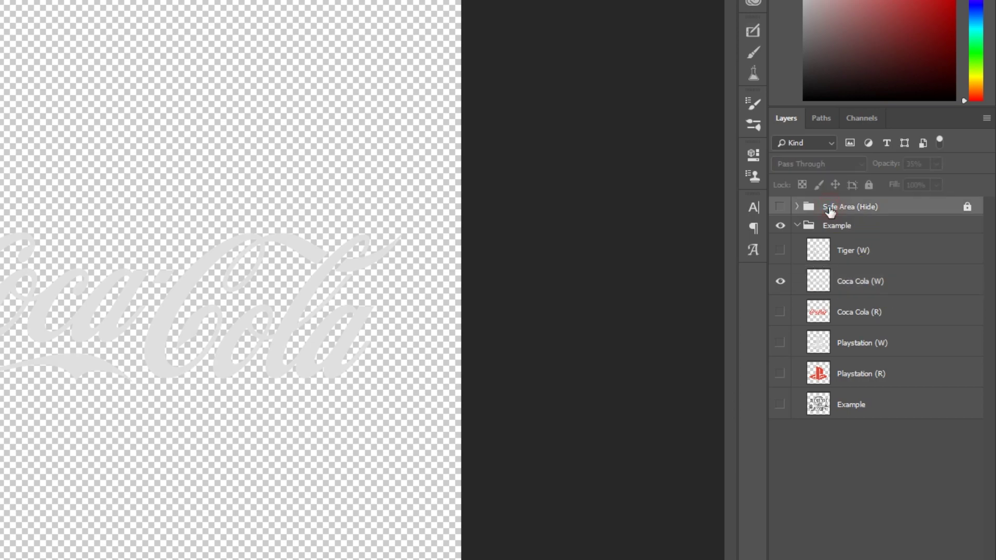
{"action": "left_click", "coordinate": [781, 207]}
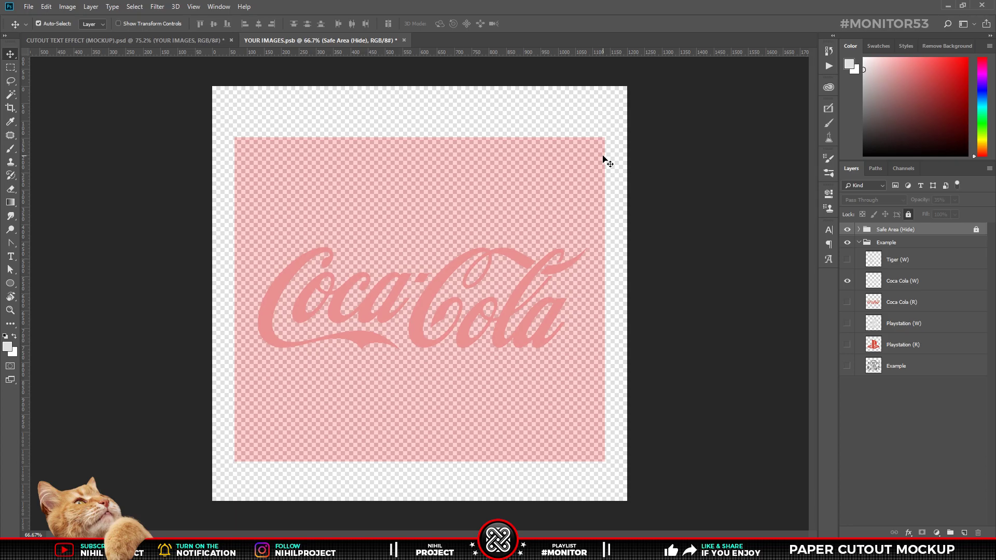
{"action": "left_click", "coordinate": [848, 229]}
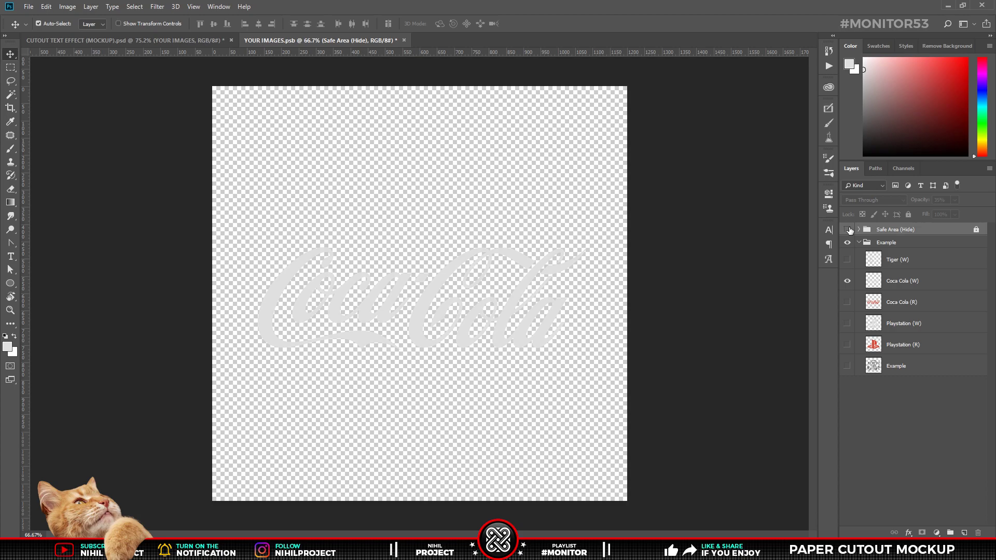
- Save the YOUR IMAGES smart object and return to the CUTOUT TEXT EFFECT (MOCKUP) document
{"action": "key", "text": "ctrl+s"}
{"action": "left_click", "coordinate": [203, 41]}
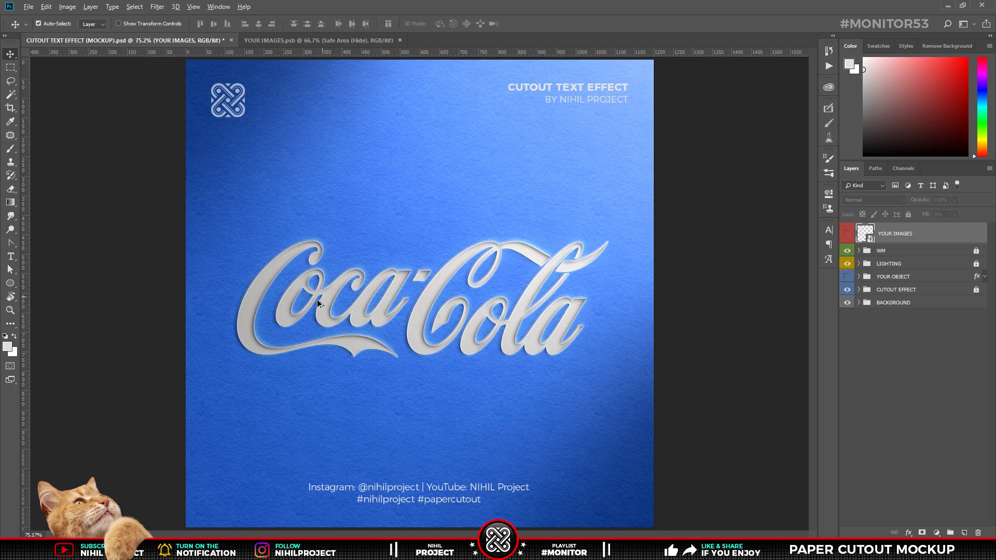
- Select the YOUR OBJECT group in the mockup and make it visible
{"action": "scroll", "coordinate": [318, 300], "scroll_direction": "up", "scroll_amount": 5}
{"action": "scroll", "coordinate": [318, 301], "scroll_direction": "up", "scroll_amount": 1}
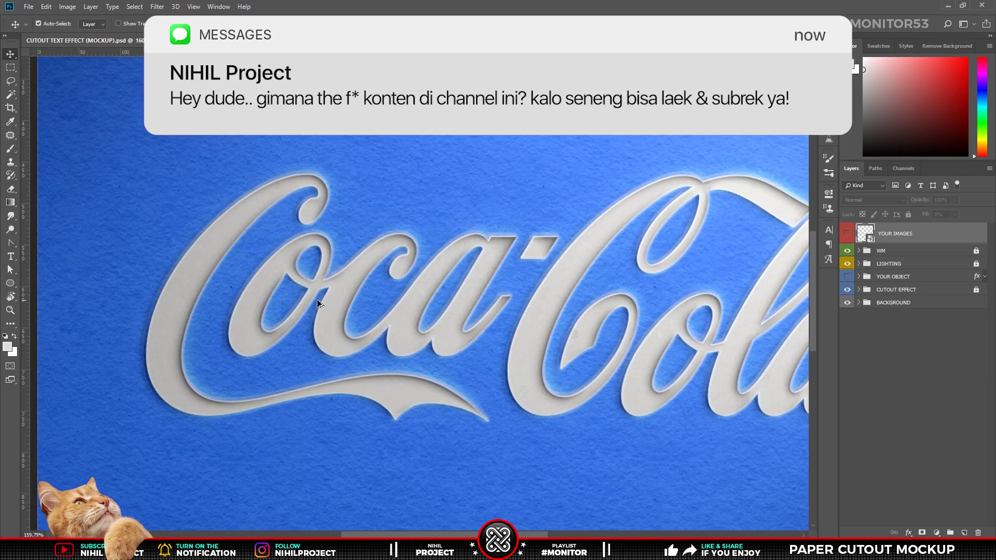
{"action": "left_click_drag", "start_coordinate": [550, 311], "coordinate": [365, 311]}
{"action": "key", "text": "ctrl+0"}
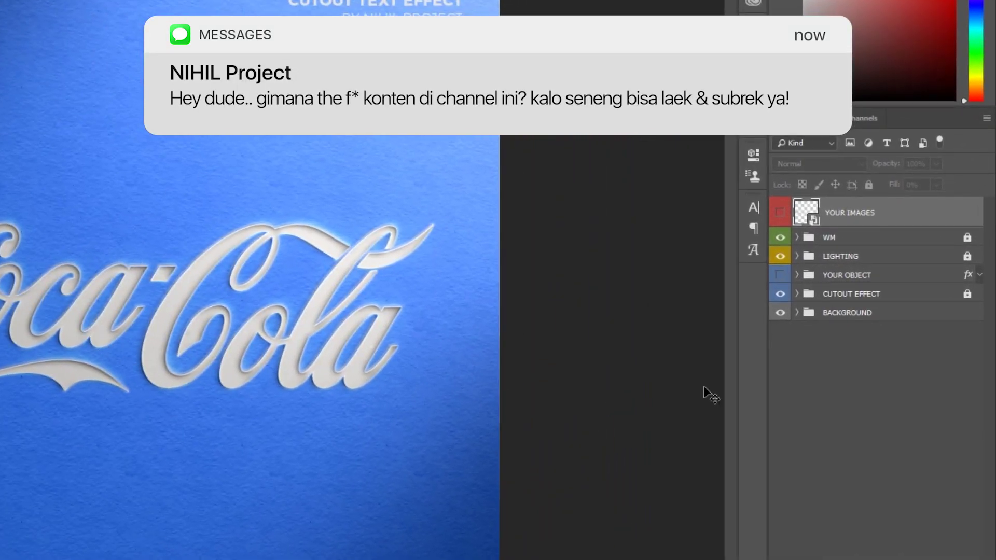
{"action": "left_click", "coordinate": [924, 281]}
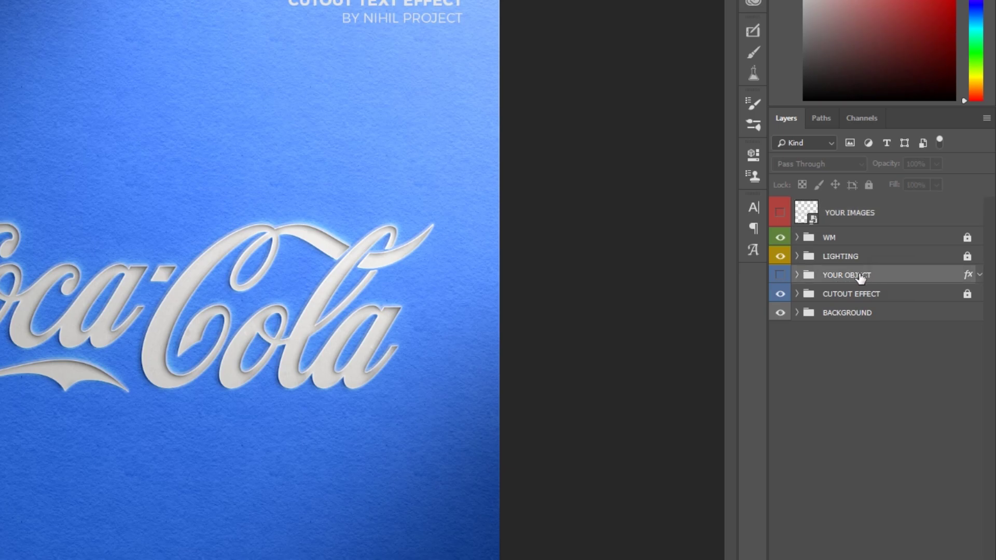
{"action": "left_click", "coordinate": [780, 275]}
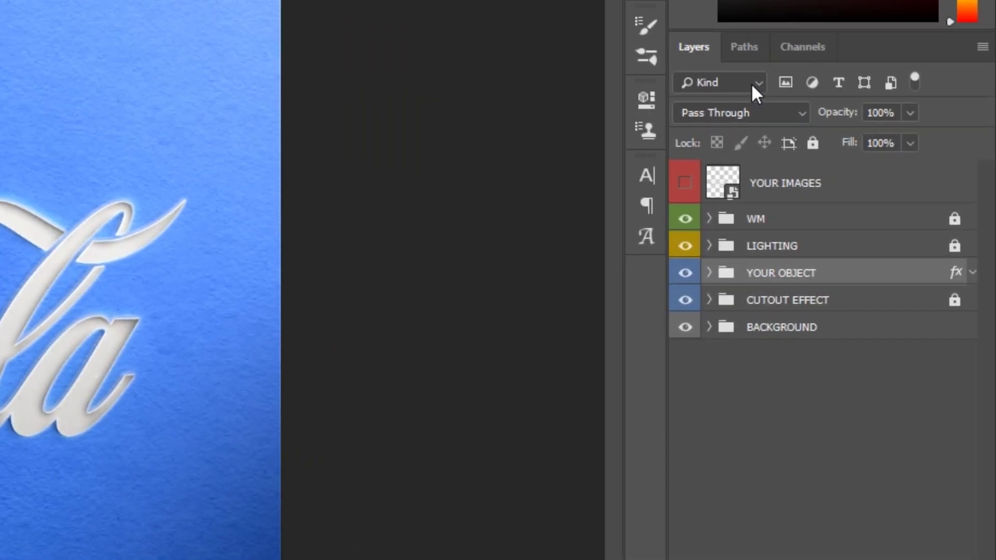
- Filter the layers by the Red colour label and select the OBJECT layer inside the OBJECTS group
{"action": "left_click", "coordinate": [829, 144]}
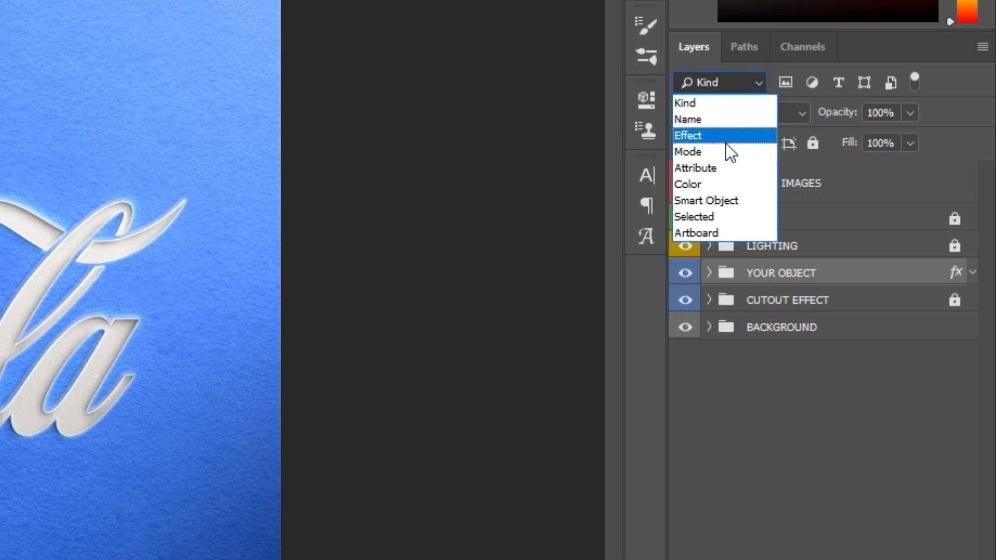
{"action": "left_click", "coordinate": [712, 186]}
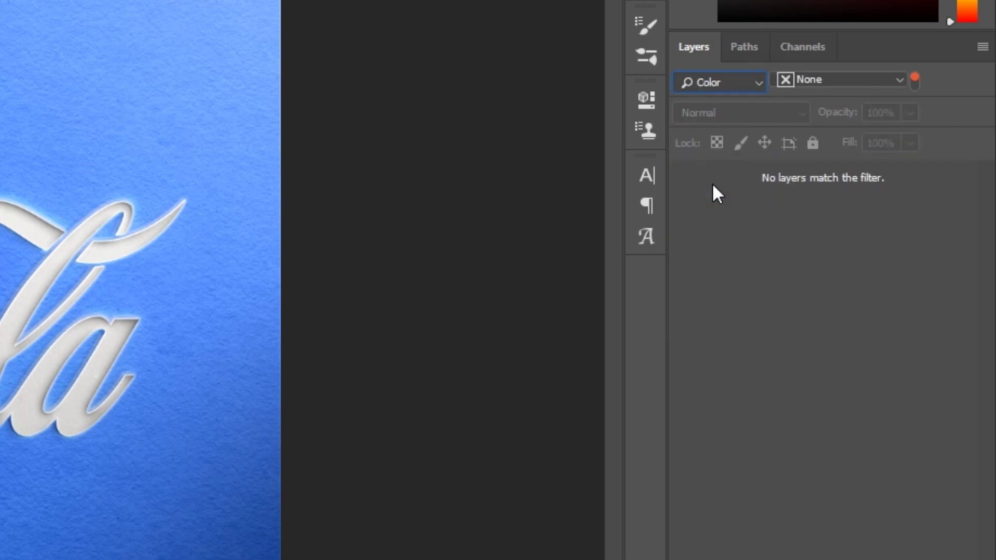
{"action": "left_click", "coordinate": [847, 83]}
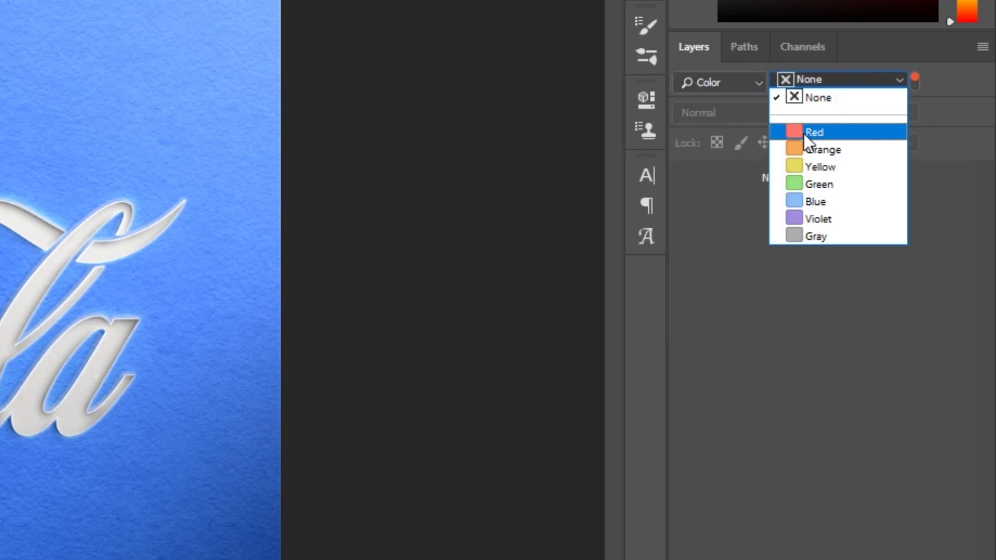
{"action": "left_click", "coordinate": [833, 134]}
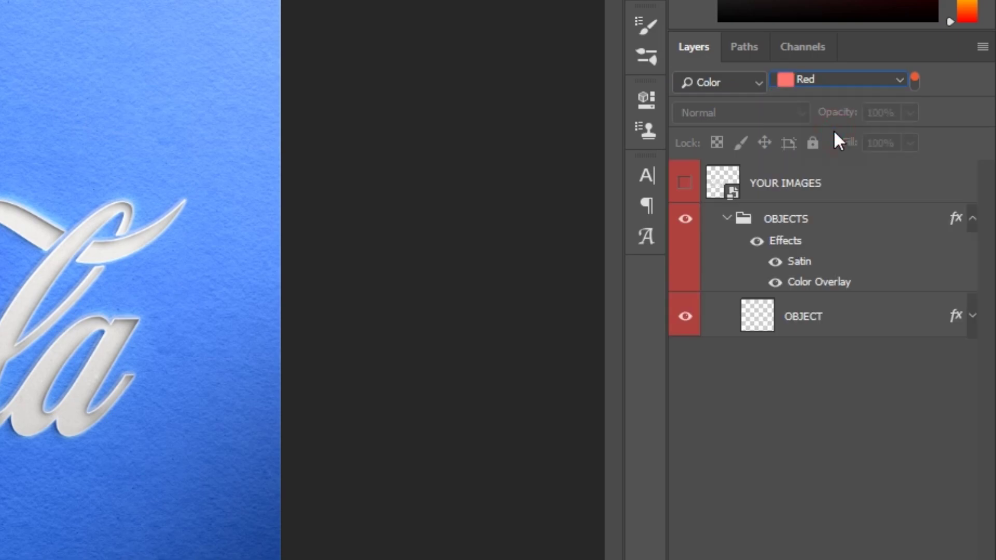
{"action": "left_click", "coordinate": [849, 316]}
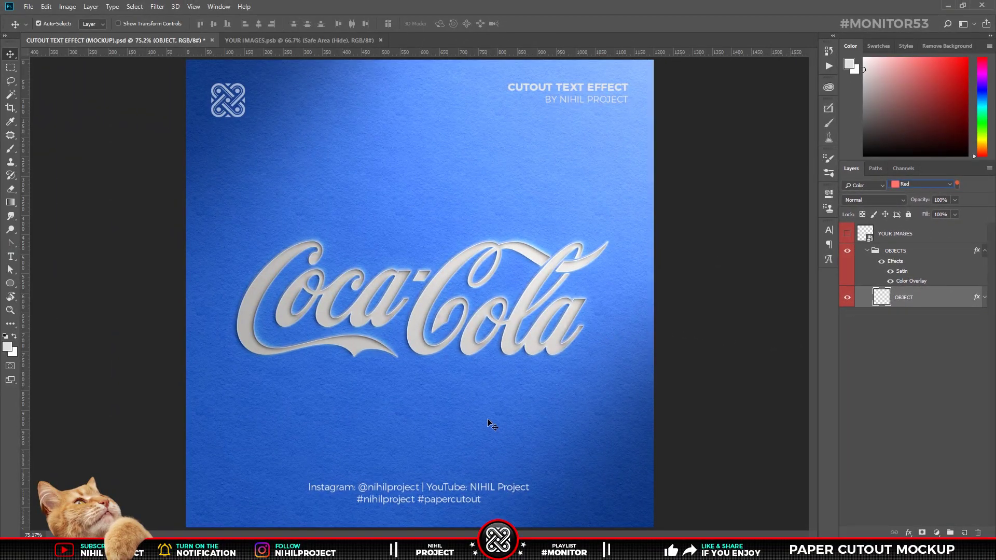
- Lasso a wavy freeform shape below the logo, fill it with the foreground colour, deselect, and move it closer to the logo
{"action": "key", "text": "l"}
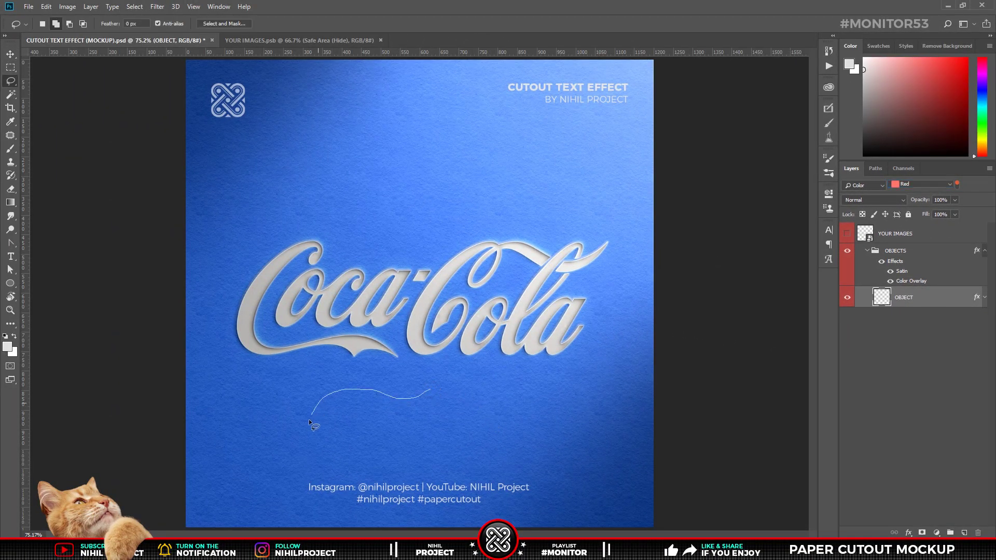
{"action": "mouse_move", "coordinate": [430, 421]}
{"action": "left_mouse_down"}
{"action": "mouse_move", "coordinate": [465, 409]}
{"action": "mouse_move", "coordinate": [450, 375]}
{"action": "left_mouse_up"}
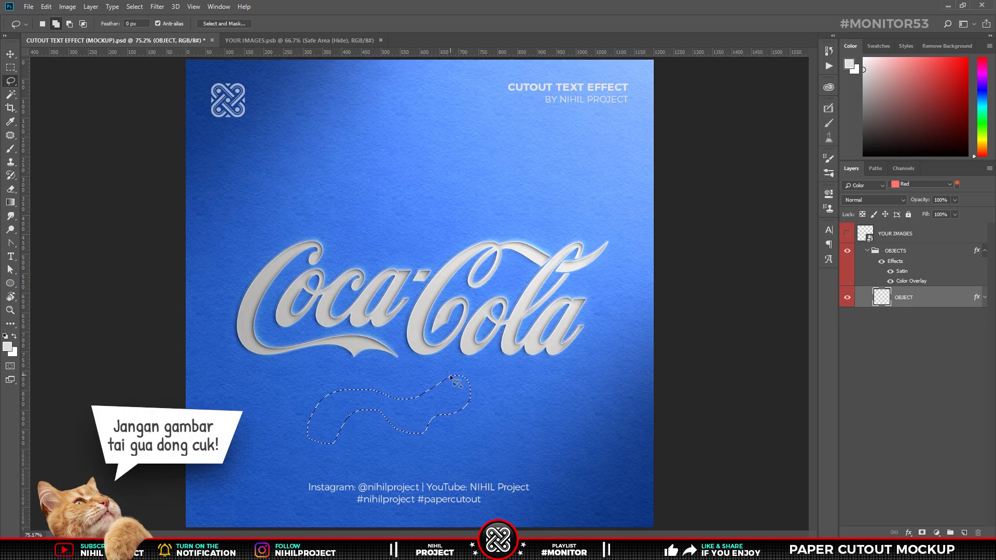
{"action": "key", "text": "alt+Delete"}
{"action": "key", "text": "ctrl+d"}
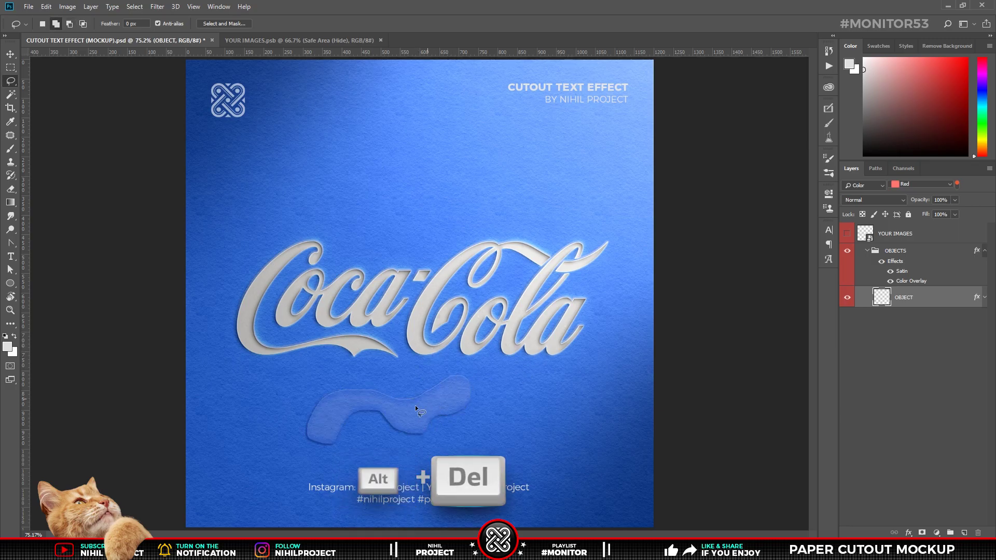
{"action": "key", "text": "v"}
{"action": "left_click_drag", "start_coordinate": [416, 408], "coordinate": [454, 389]}
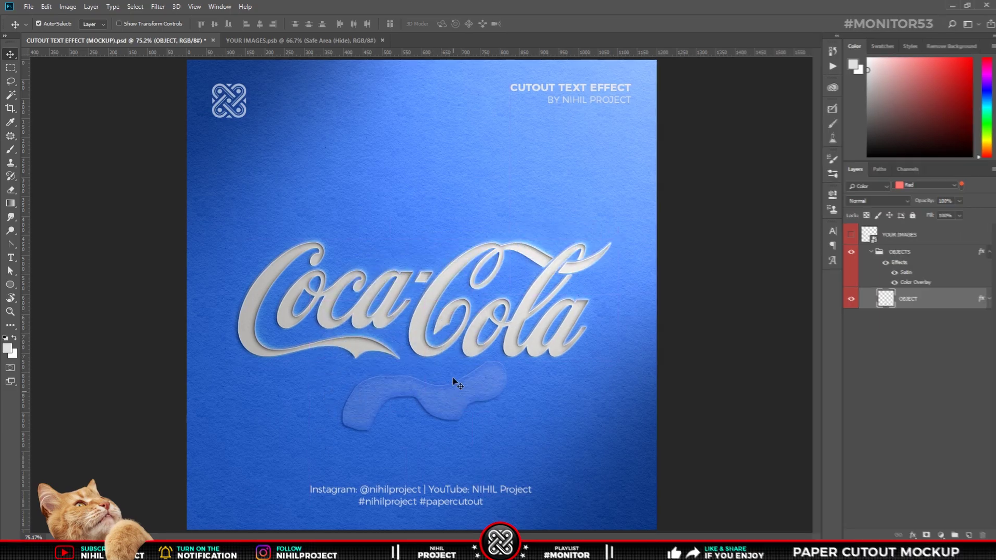
- Select the whole canvas and delete the wavy shape from the OBJECT layer
{"action": "left_click", "coordinate": [135, 7]}
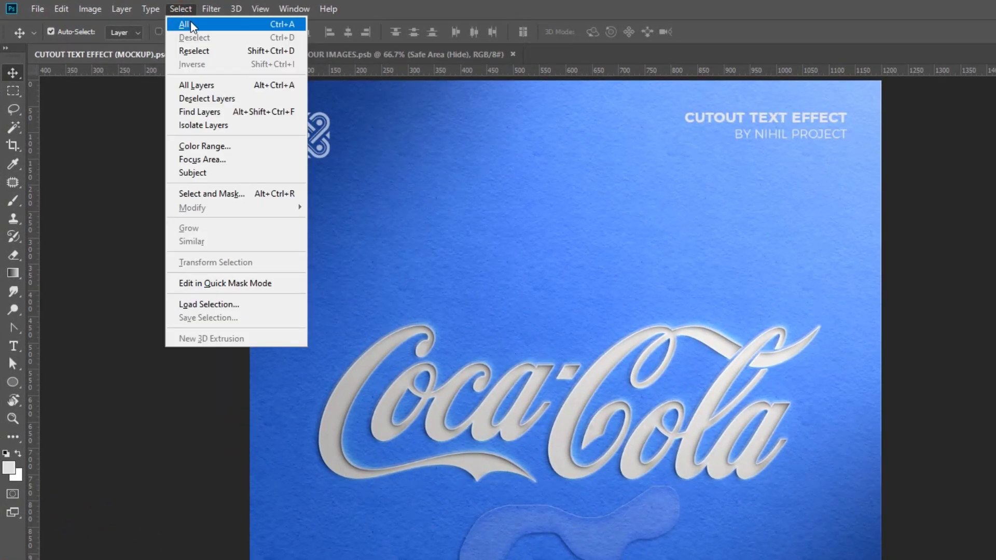
{"action": "left_click", "coordinate": [297, 26]}
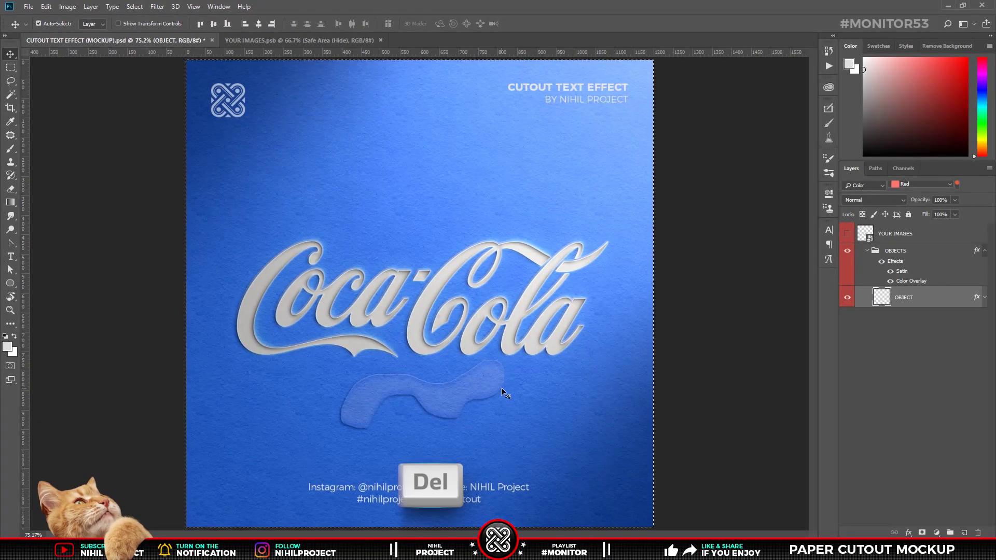
{"action": "key", "text": "Delete"}
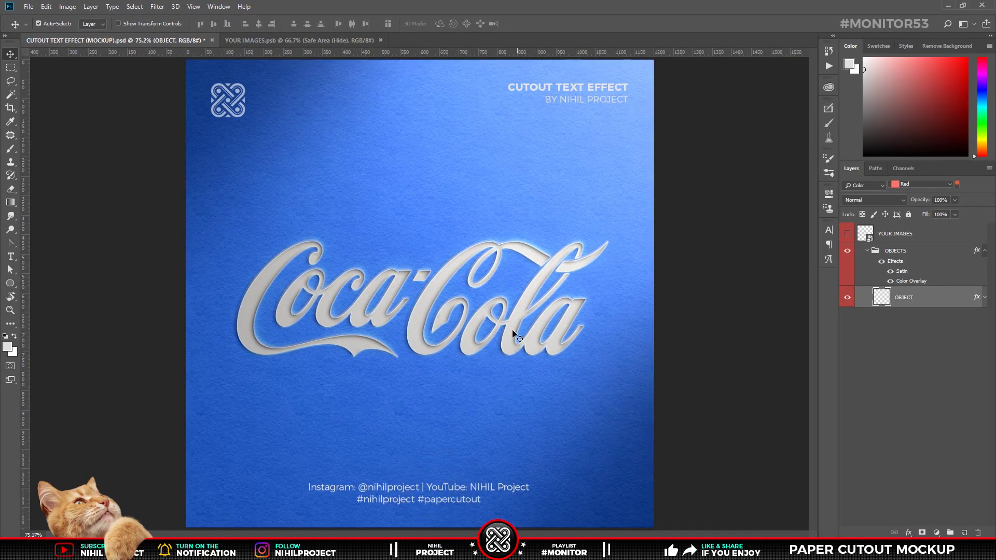
- Copy the Coca Cola (W) logo from YOUR IMAGES, paste it into the mockup's OBJECT layer, and place it just below the cutout logo
{"action": "left_click", "coordinate": [275, 42]}
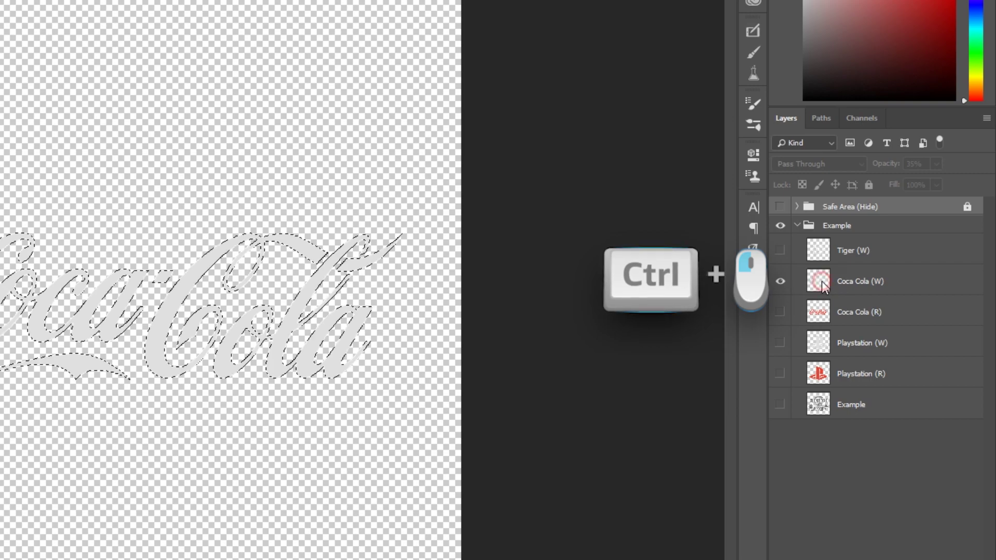
{"action": "left_click", "coordinate": [822, 281], "text": "ctrl"}
{"action": "left_click", "coordinate": [845, 284]}
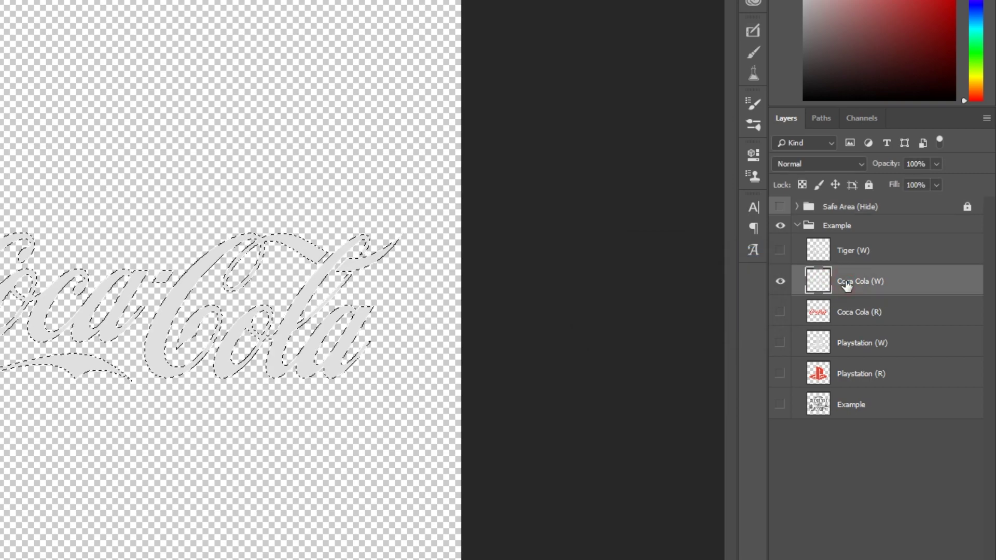
{"action": "key", "text": "ctrl+c"}
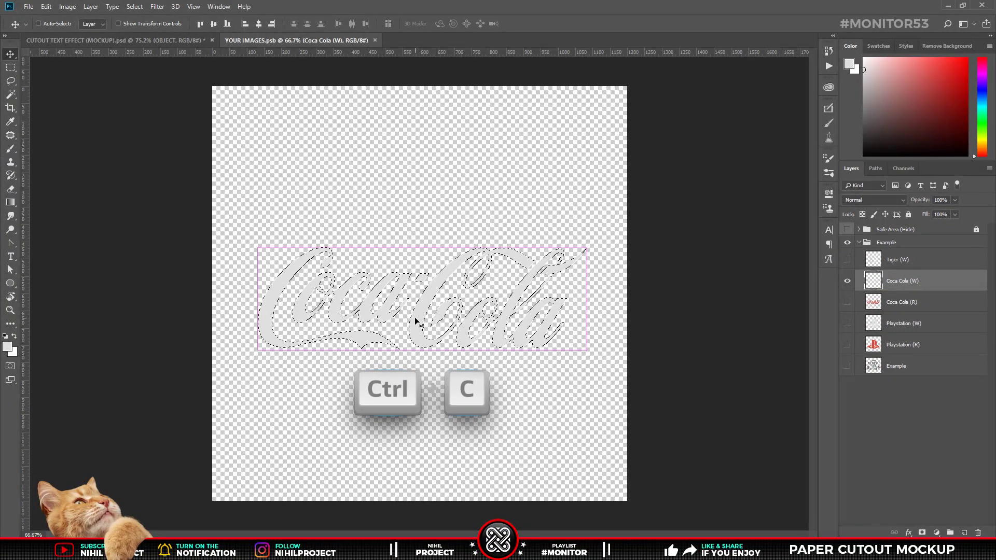
{"action": "left_click", "coordinate": [173, 41]}
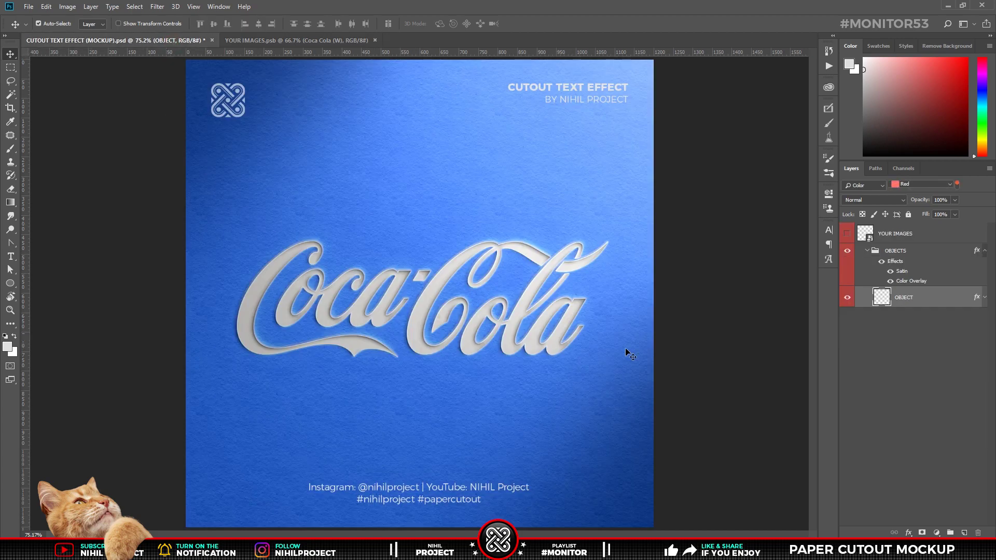
{"action": "key", "text": "ctrl+v"}
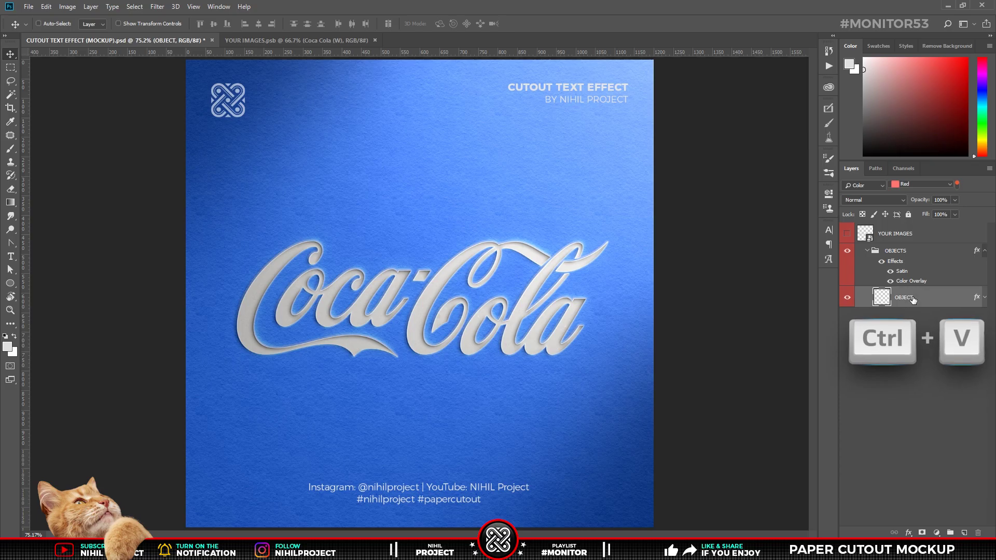
{"action": "left_click_drag", "start_coordinate": [425, 273], "coordinate": [449, 356]}
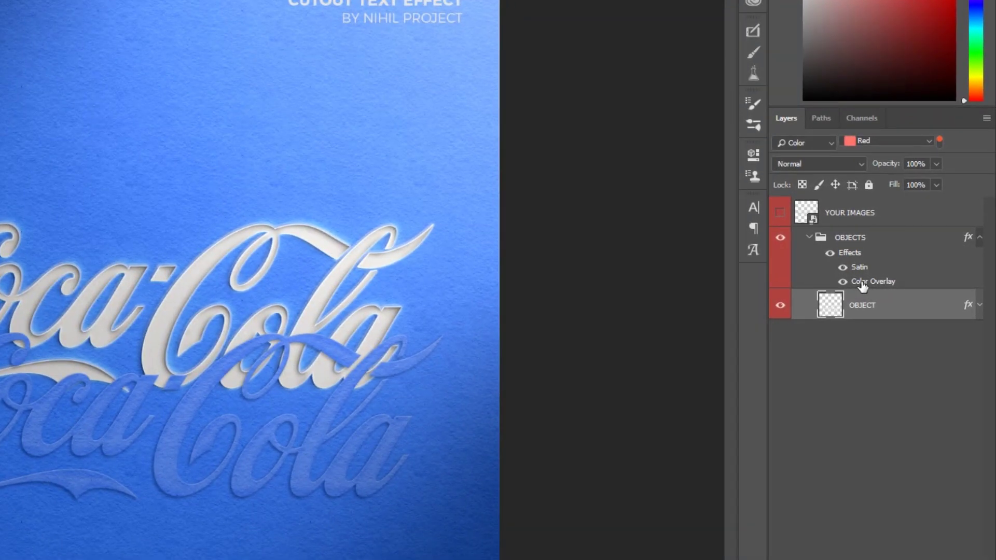
- Try pink and yellow (ffd861) as the OBJECTS group's Color Overlay colour, and cancel the changes
{"action": "double_click", "coordinate": [875, 283]}
{"action": "left_click", "coordinate": [767, 354]}
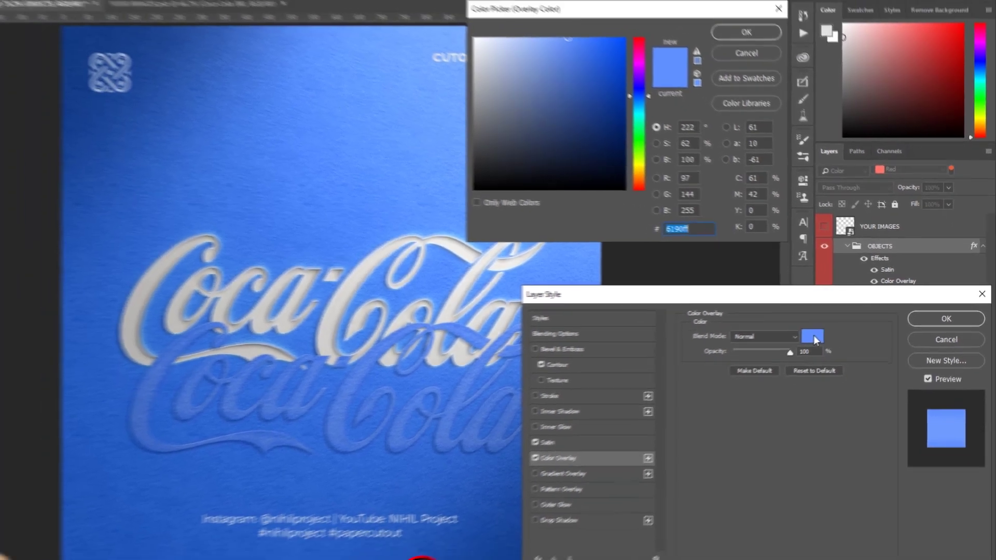
{"action": "left_click_drag", "start_coordinate": [562, 46], "coordinate": [553, 16]}
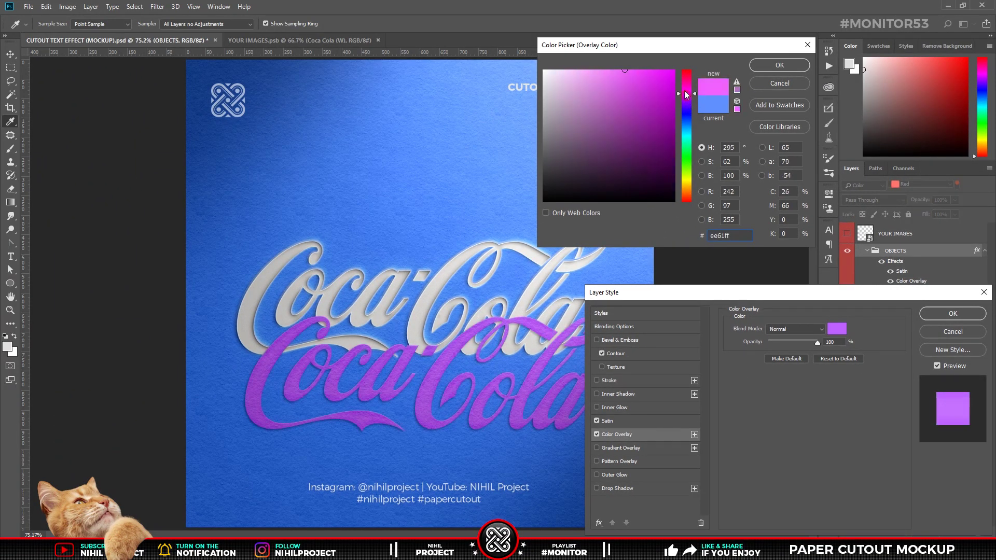
{"action": "left_click_drag", "start_coordinate": [685, 94], "coordinate": [685, 97]}
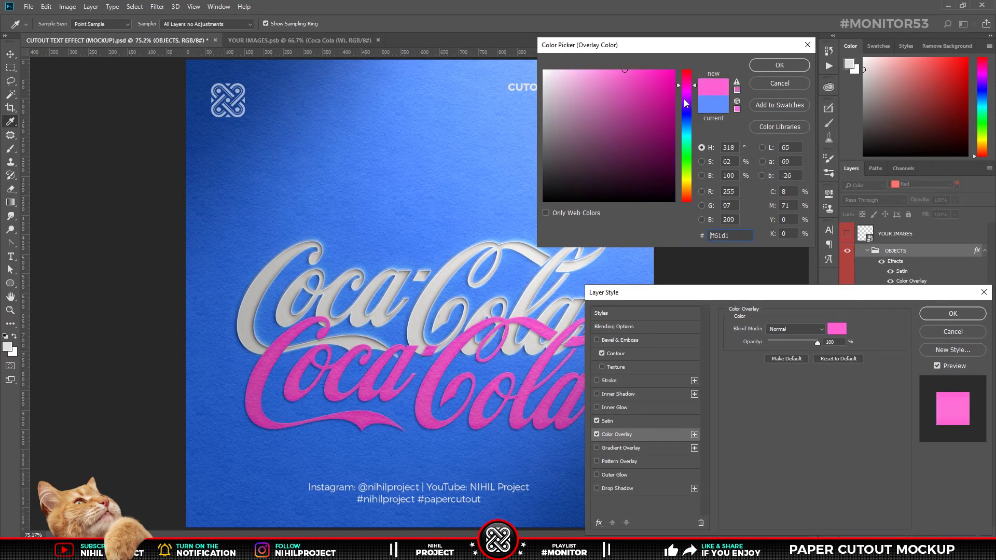
{"action": "left_click_drag", "start_coordinate": [687, 178], "coordinate": [687, 186]}
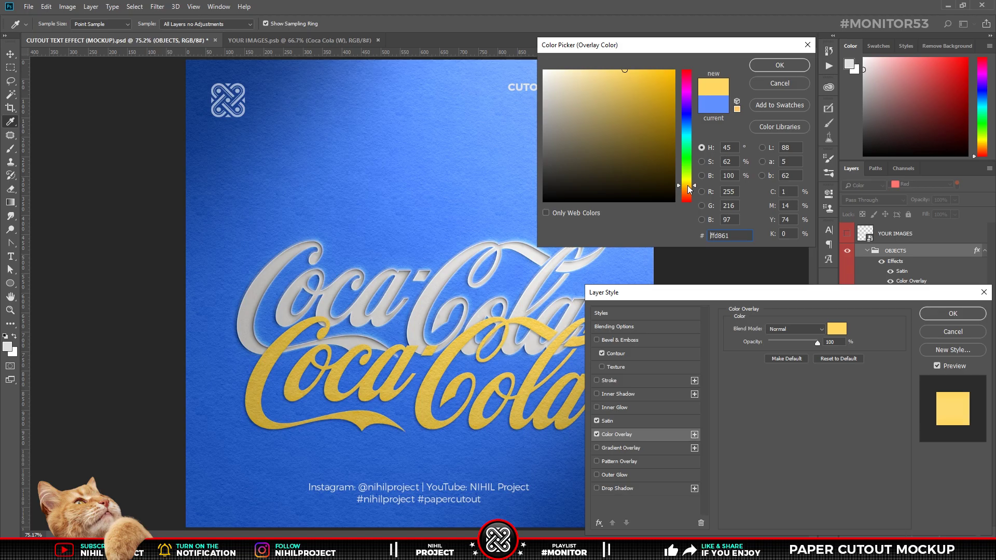
{"action": "left_click", "coordinate": [758, 86]}
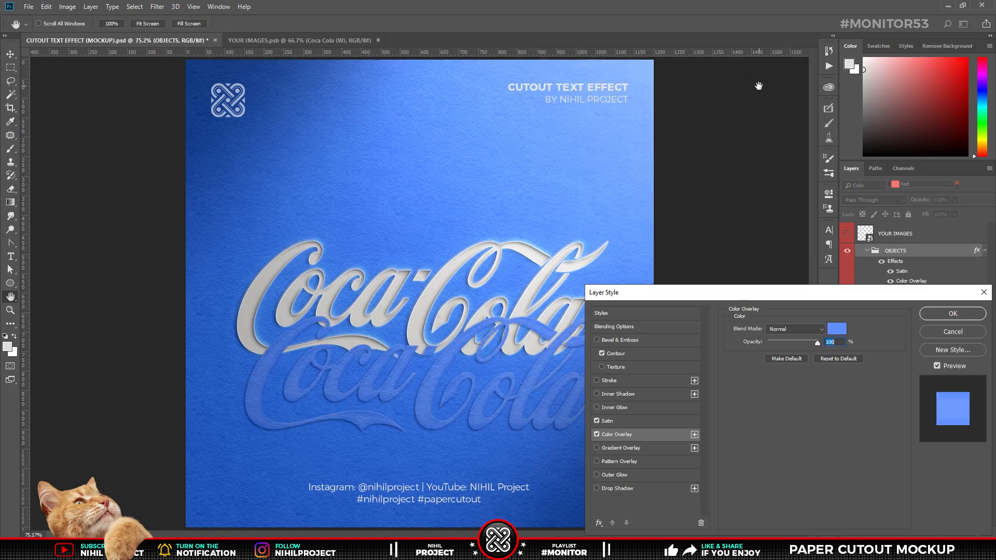
{"action": "left_click", "coordinate": [938, 334]}
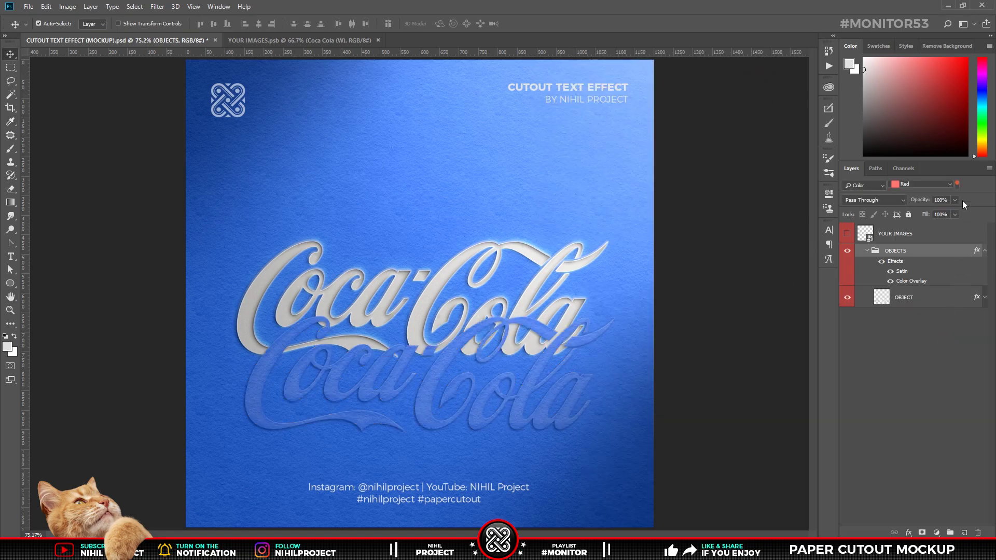
- Turn off the layer filter, and in the BACKGROUND group hide Change Color and show the B/W (Soft) group
{"action": "left_click", "coordinate": [957, 185]}
{"action": "left_click", "coordinate": [859, 303]}
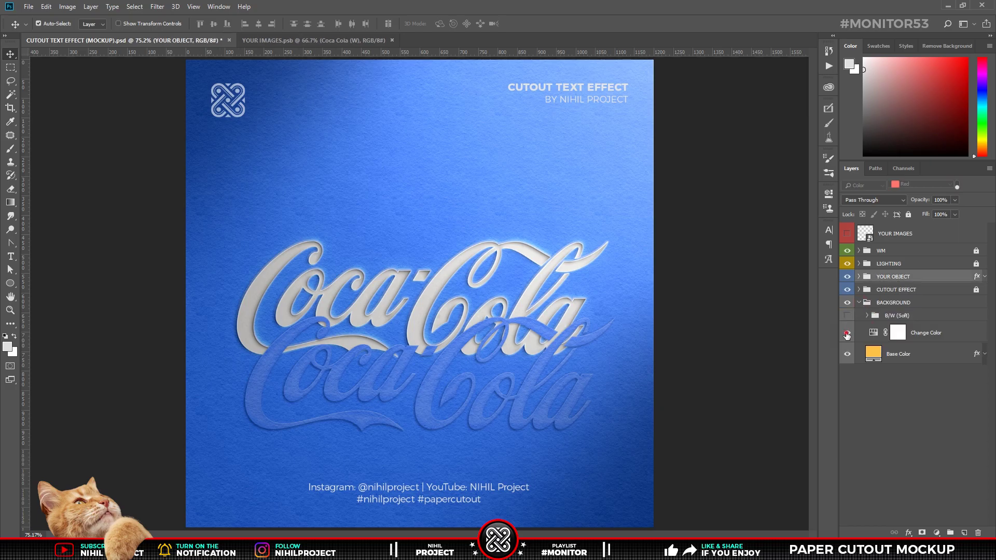
{"action": "left_click", "coordinate": [847, 334]}
{"action": "left_click", "coordinate": [847, 315]}
- In YOUR IMAGES, clear the selection and display the Example layer in place of Coca Cola (W)
{"action": "left_click", "coordinate": [337, 41]}
{"action": "key", "text": "ctrl+d"}
{"action": "key", "text": "l"}
{"action": "left_click", "coordinate": [847, 281]}
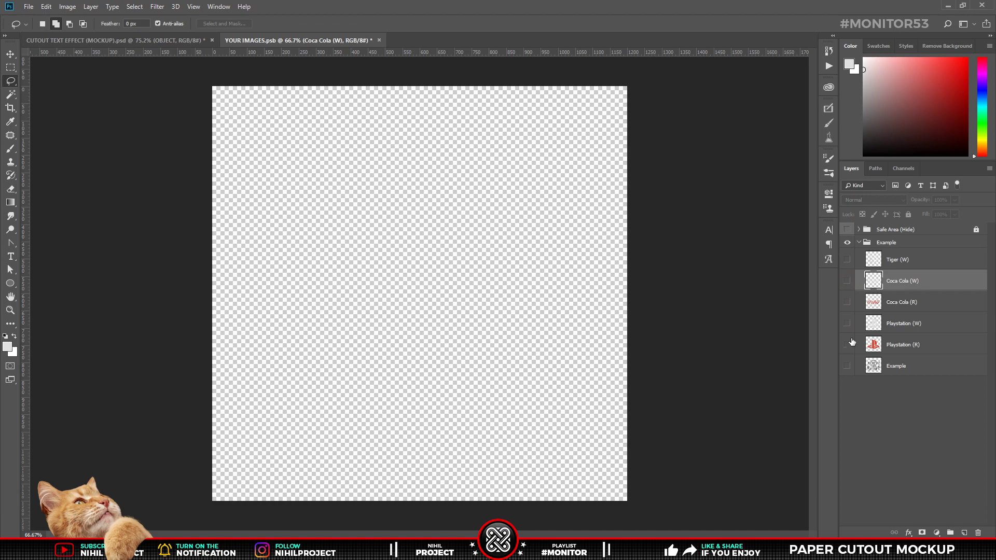
{"action": "left_click", "coordinate": [847, 367]}
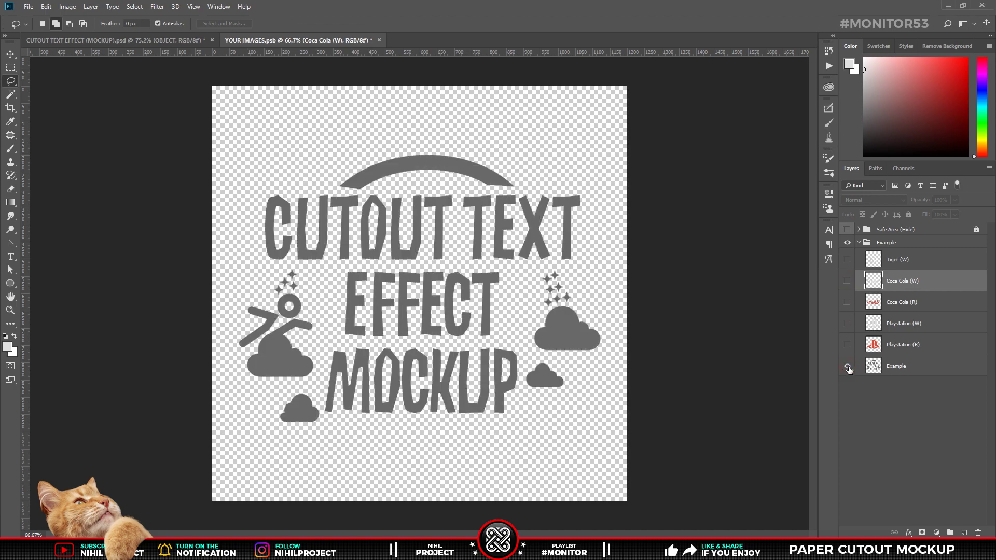
- Copy the Example layer's large cloud below the stars into the mockup's OBJECT layer and move it beside the word MOCKUP
{"action": "left_click", "coordinate": [908, 367]}
{"action": "mouse_move", "coordinate": [585, 310]}
{"action": "left_mouse_down"}
{"action": "mouse_move", "coordinate": [549, 312]}
{"action": "mouse_move", "coordinate": [602, 356]}
{"action": "mouse_move", "coordinate": [607, 328]}
{"action": "left_mouse_up"}
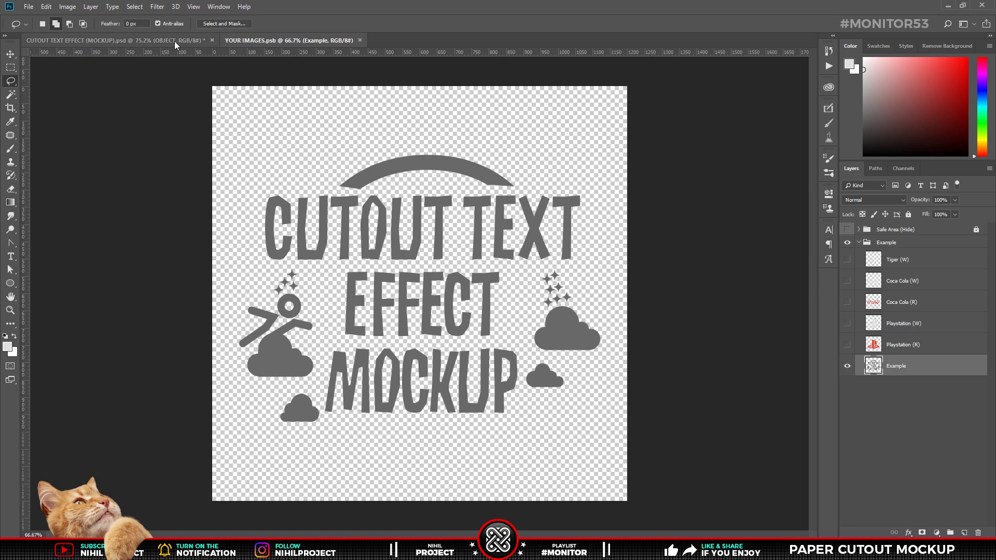
{"action": "left_click", "coordinate": [174, 42]}
{"action": "left_click", "coordinate": [958, 185]}
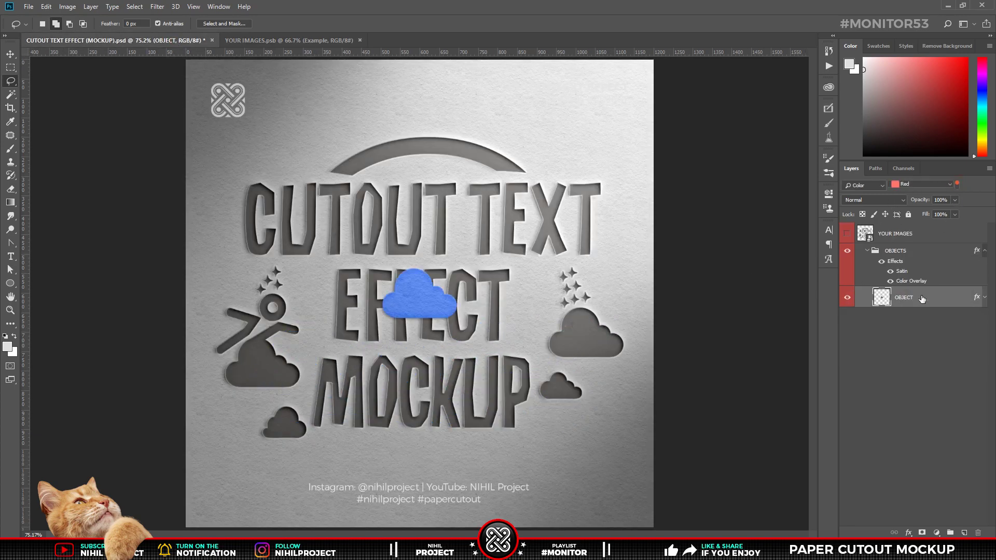
{"action": "key", "text": "v"}
{"action": "mouse_move", "coordinate": [413, 311]}
{"action": "left_mouse_down"}
{"action": "mouse_move", "coordinate": [496, 316]}
{"action": "mouse_move", "coordinate": [487, 349]}
{"action": "mouse_move", "coordinate": [552, 347]}
{"action": "mouse_move", "coordinate": [580, 371]}
{"action": "mouse_move", "coordinate": [548, 365]}
{"action": "mouse_move", "coordinate": [538, 376]}
{"action": "left_mouse_up"}
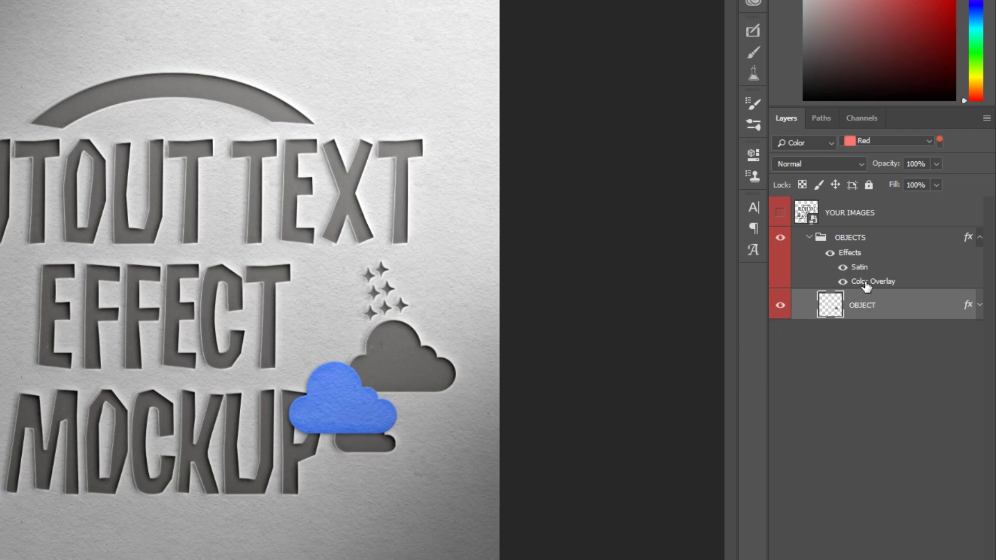
- Hide the OBJECTS group's Color Overlay and place the paper cloud tilted over the two cutout clouds beside MOCKUP
{"action": "left_click", "coordinate": [843, 282]}
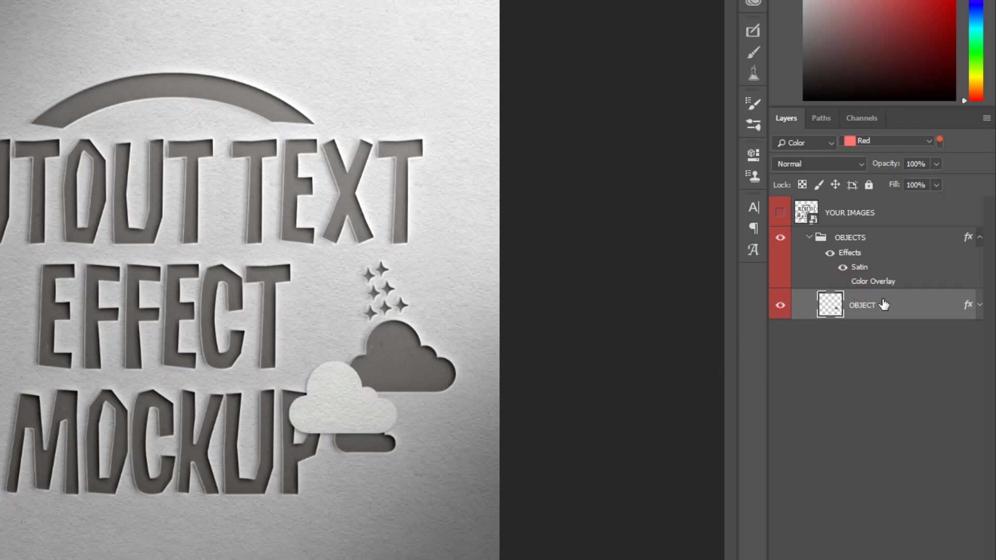
{"action": "left_click", "coordinate": [978, 309]}
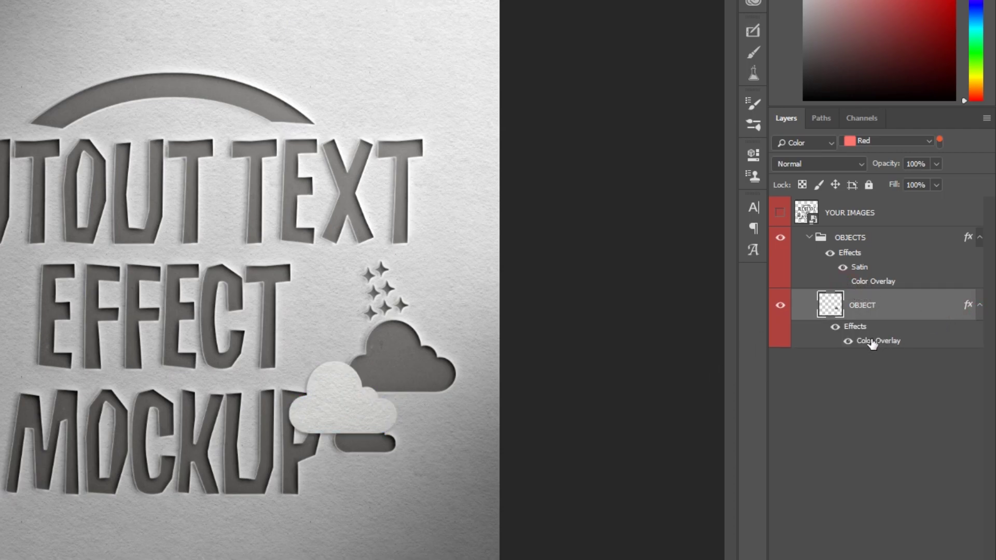
{"action": "left_click", "coordinate": [978, 313]}
{"action": "left_click_drag", "start_coordinate": [342, 404], "coordinate": [409, 407]}
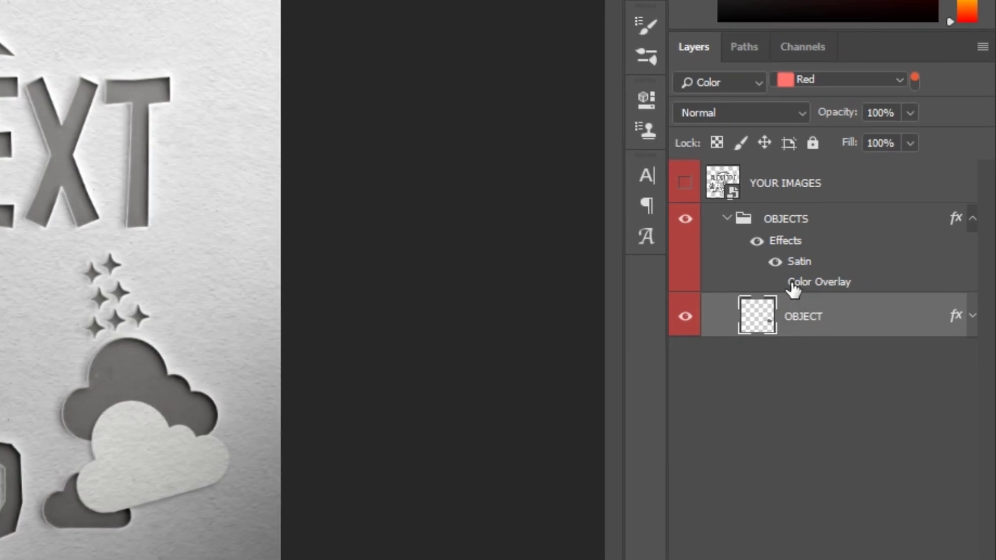
- Check the Color Overlay effects on the OBJECTS group and on the OBJECT layer
{"action": "left_click", "coordinate": [842, 281]}
{"action": "left_click", "coordinate": [776, 283]}
{"action": "left_click", "coordinate": [972, 316]}
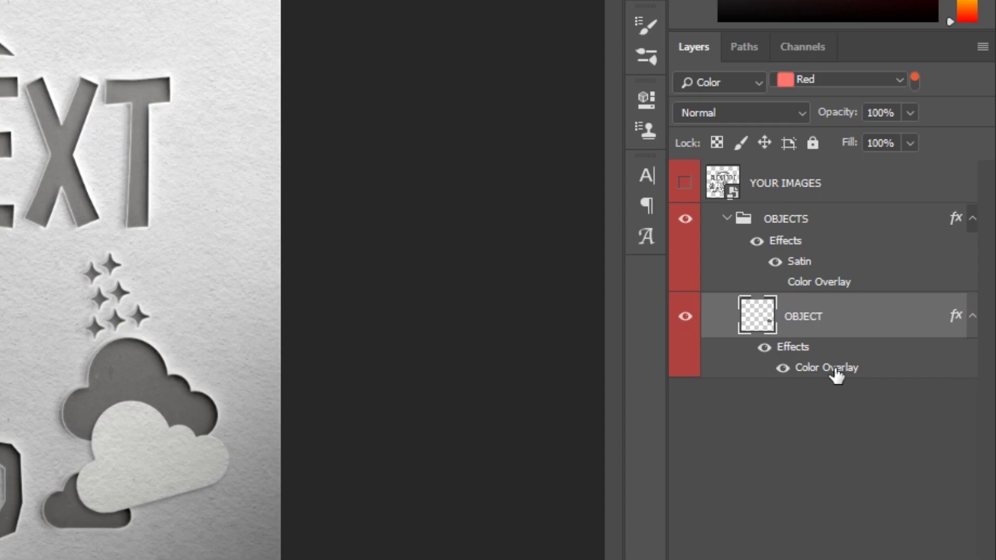
{"action": "left_click", "coordinate": [972, 316]}
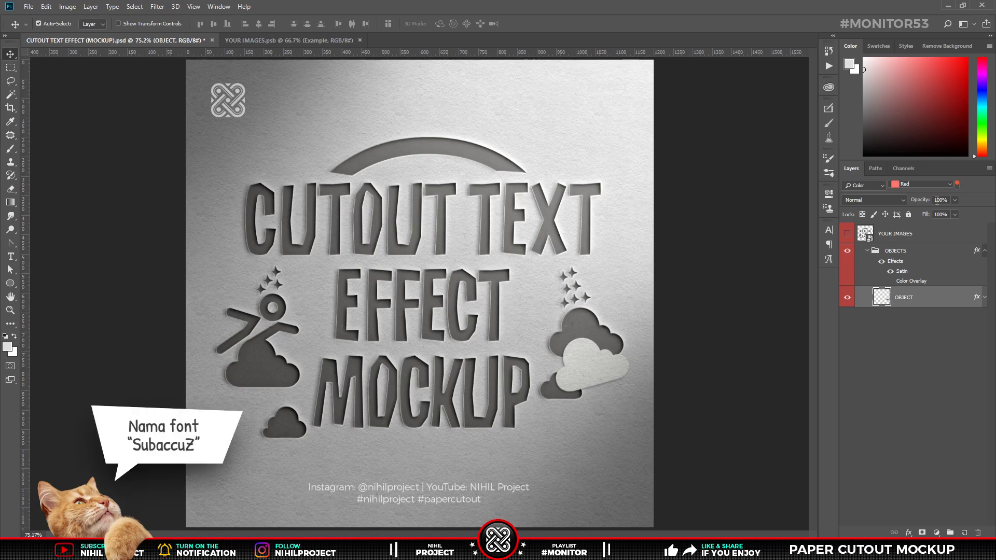
- Turn off the layer filter and switch the WM group's logo and text to their dark version
{"action": "left_click", "coordinate": [957, 184]}
{"action": "left_click", "coordinate": [858, 251]}
{"action": "left_click", "coordinate": [858, 251]}
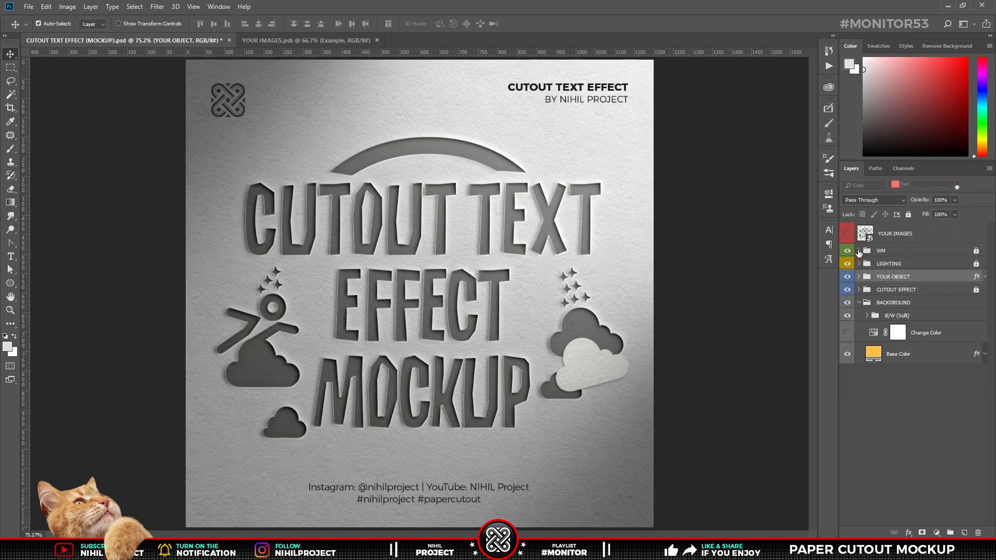